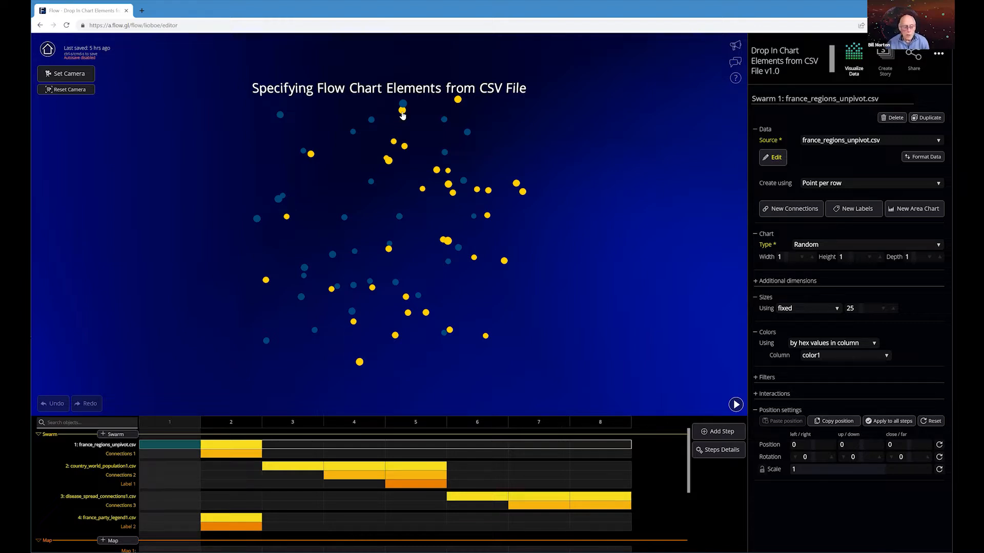
Inspect the details of several yellow and blue points in the step 1 random swarm, closing their pop-ups
left_click(402, 111)
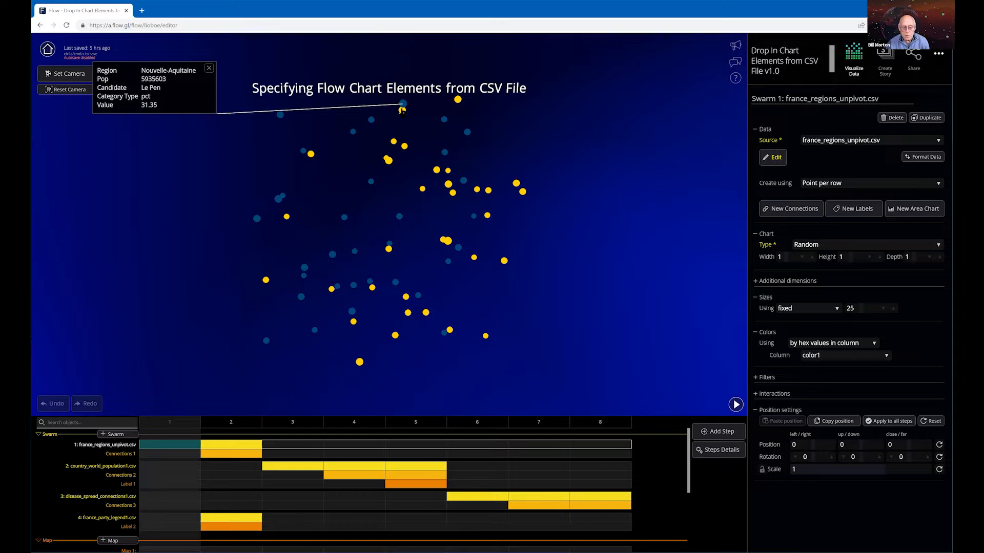
left_click(457, 101)
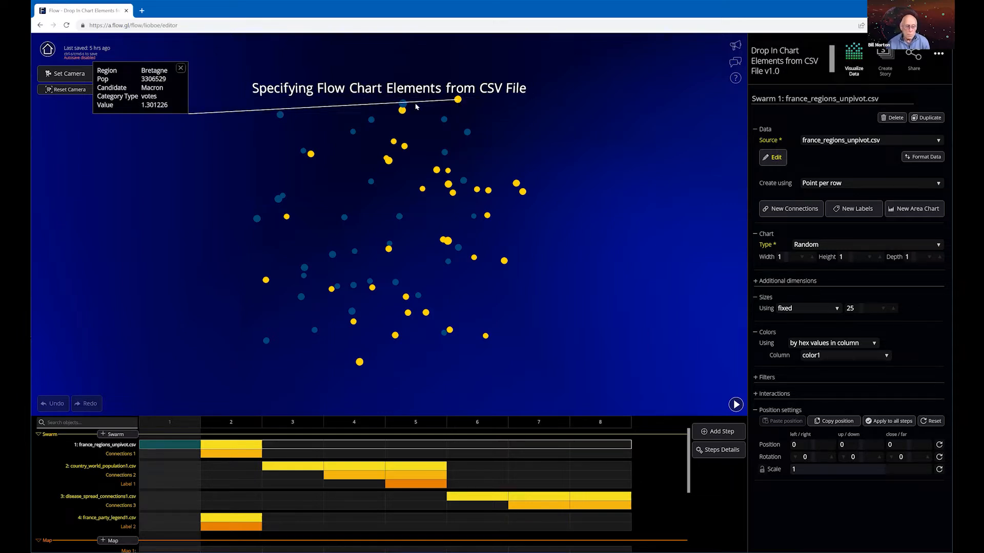
left_click(467, 132)
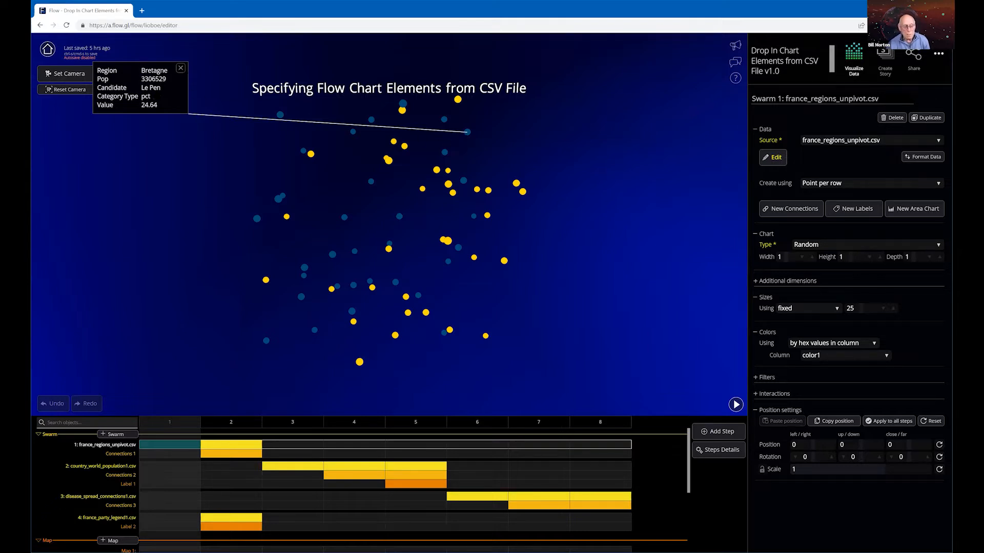
left_click(180, 70)
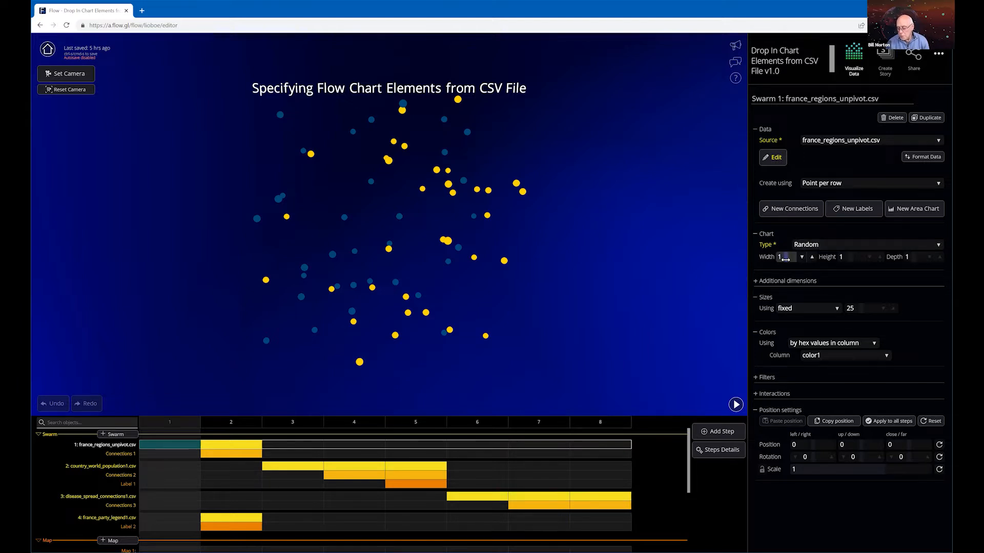
left_click_drag(675, 260, 618, 263)
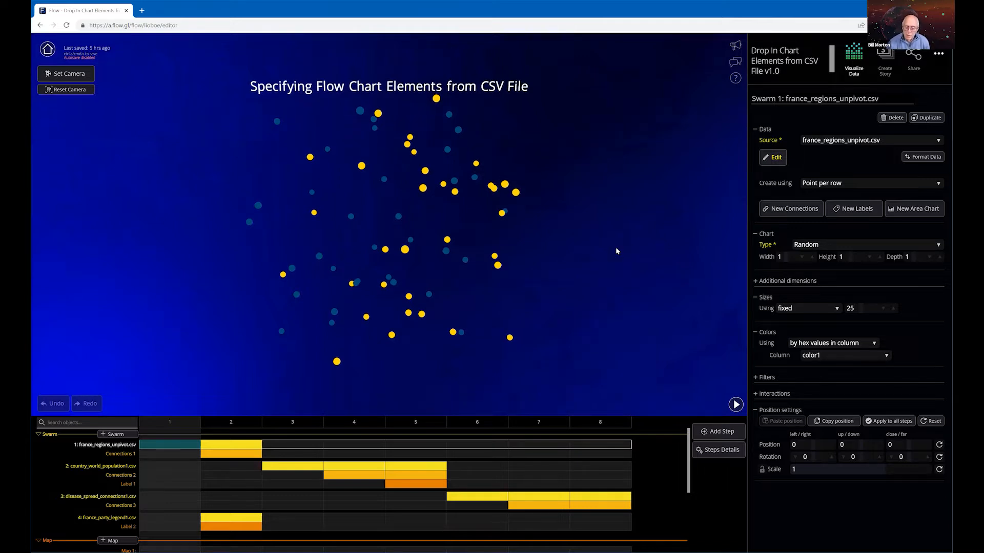
left_click(516, 194)
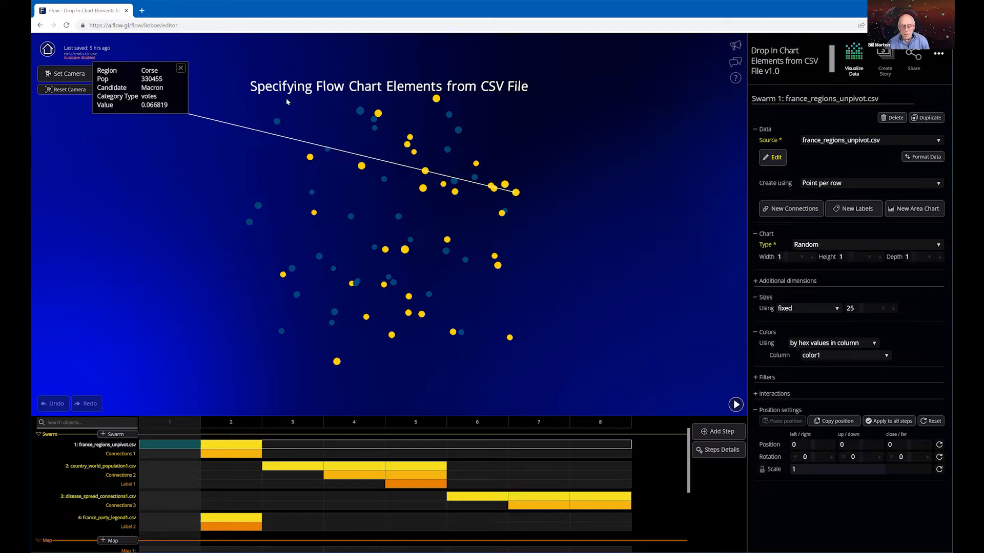
left_click(180, 68)
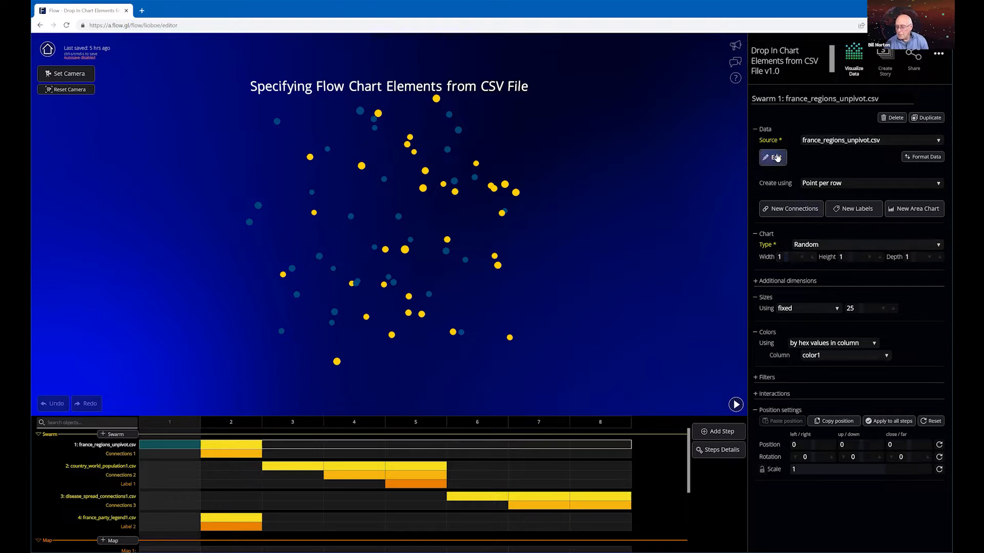
Review the rows and columns of the france_regions_unpivot.csv data source, including its Color1 column, and close it
left_click(775, 156)
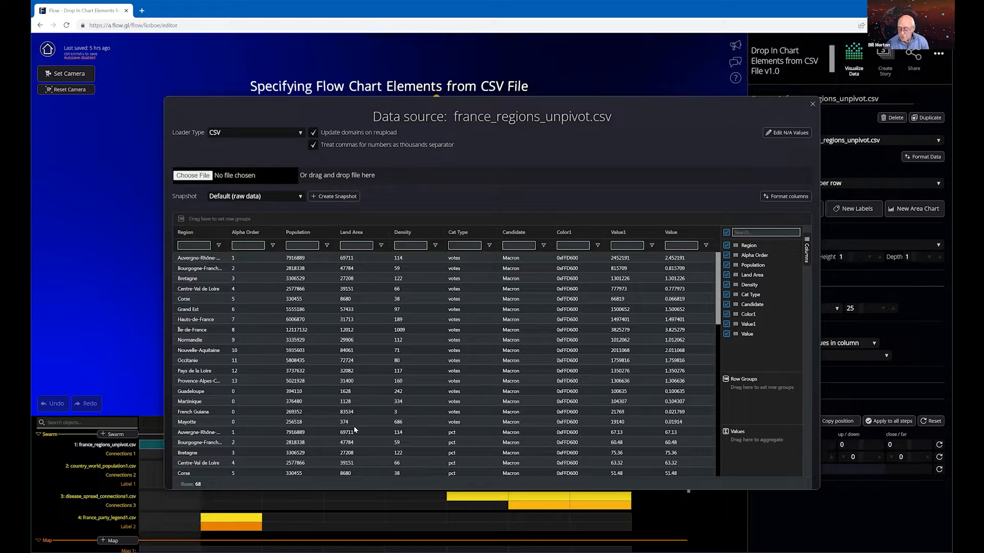
scroll(723, 337, "down", 1)
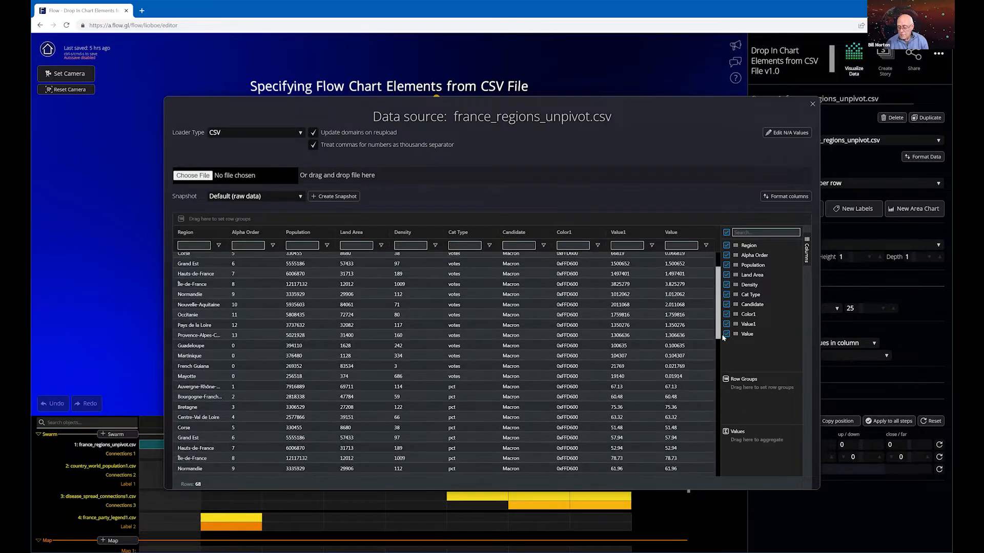
left_click_drag(718, 336, 719, 234)
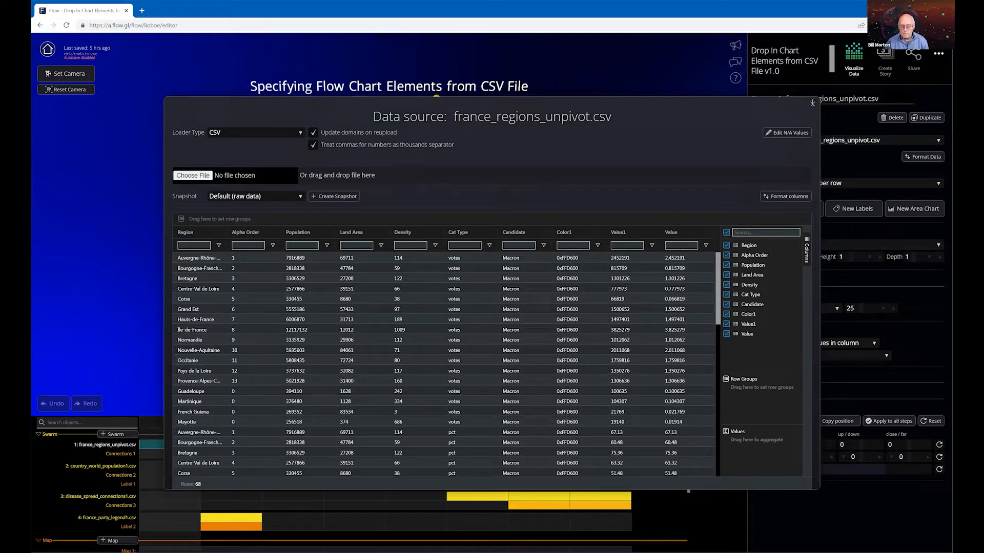
key("Escape")
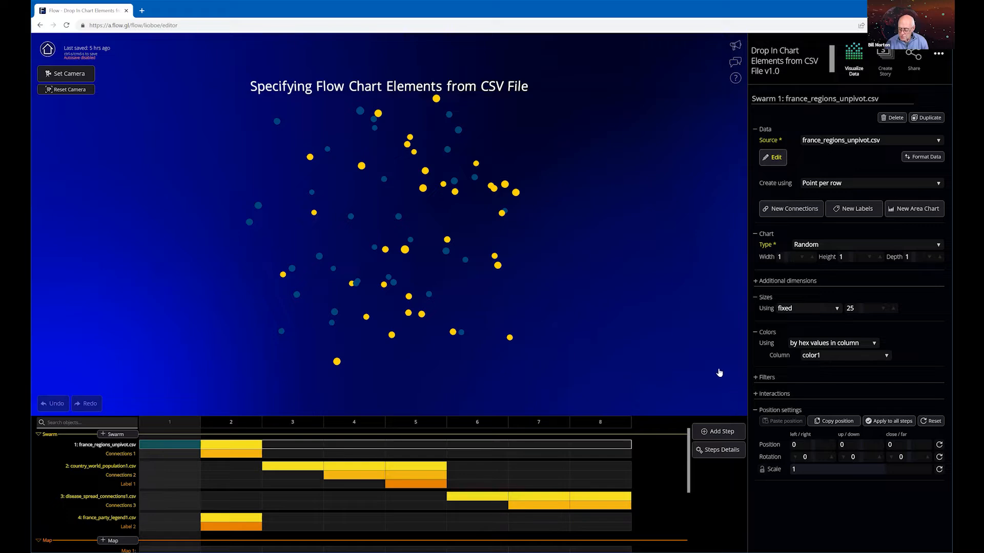
Go to step 2 and examine the bar chart's Color1 source data and the swarm's color and axis settings
key("Right")
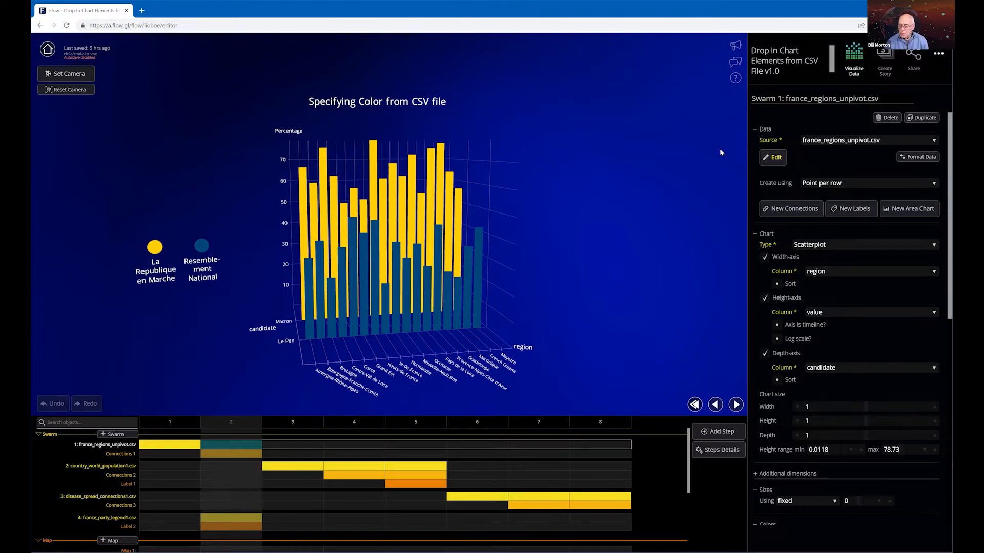
left_click(775, 156)
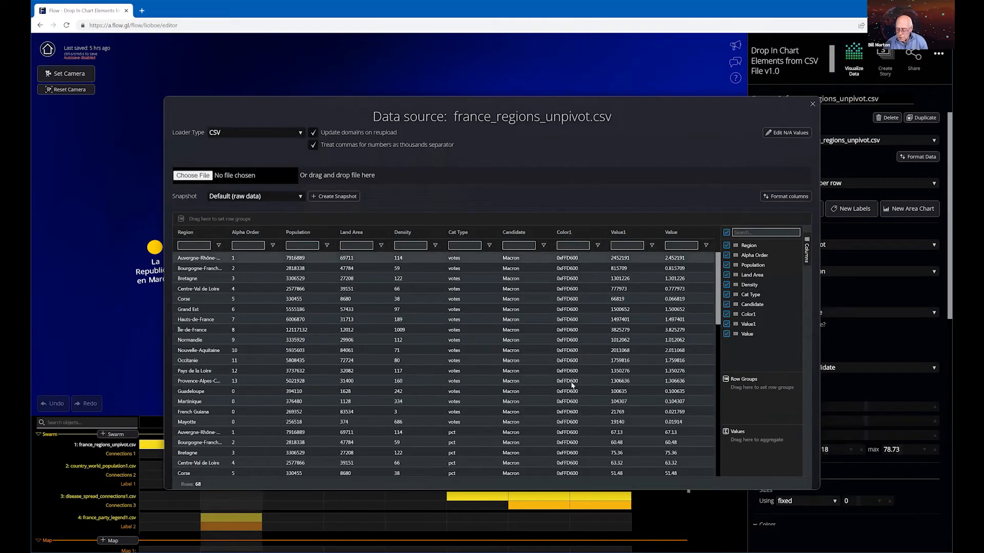
left_click(813, 106)
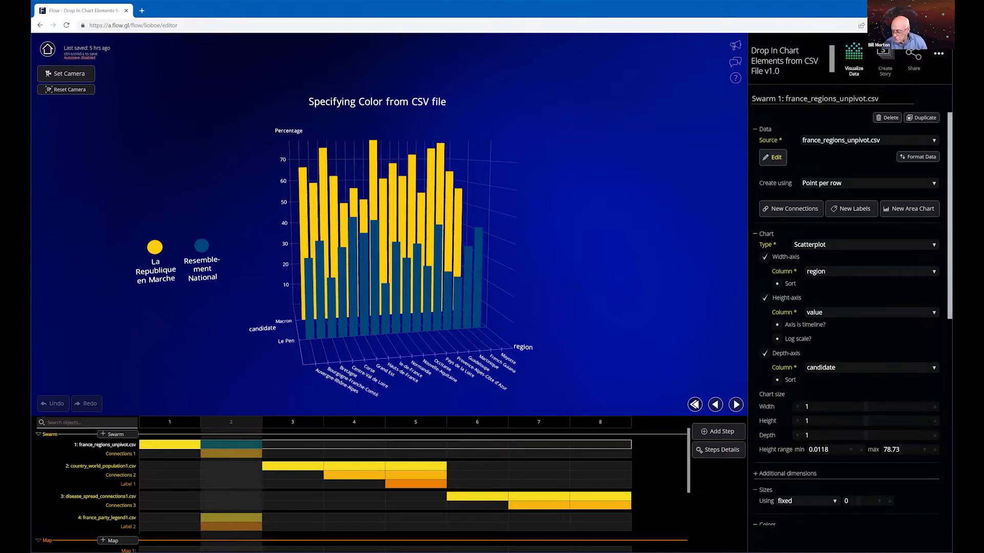
scroll(851, 318, "down", 3)
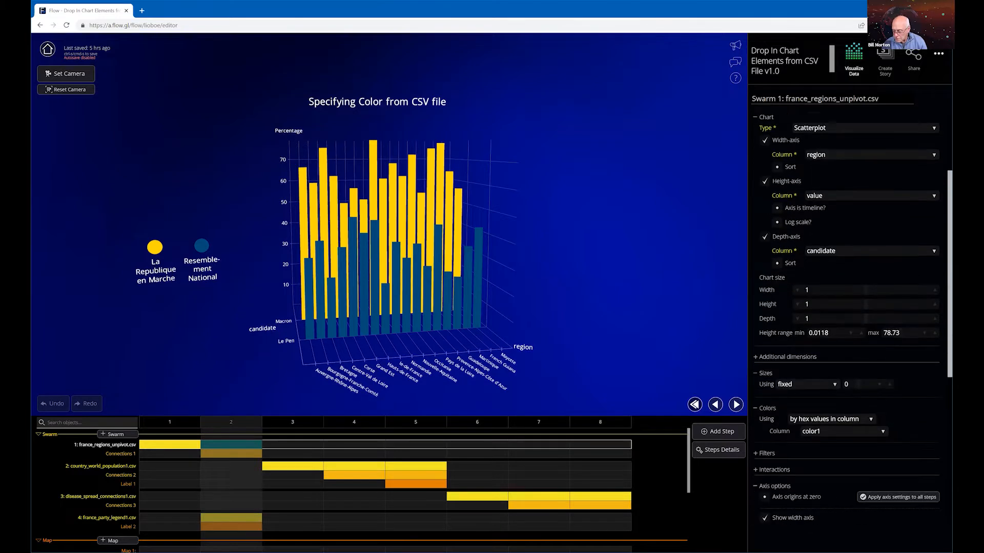
scroll(791, 302, "down", 2)
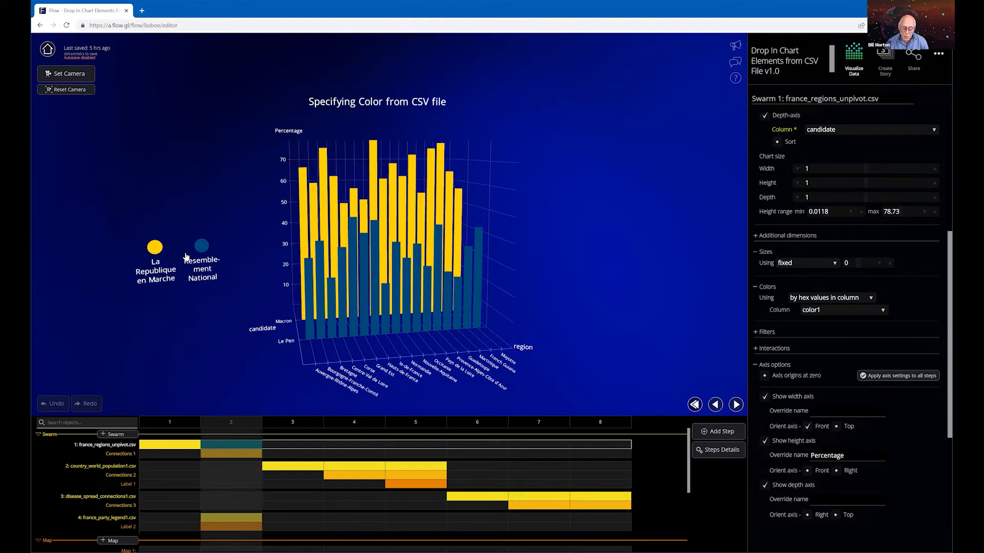
Select the france_party_legend1.csv swarm in step 2 and review the item, color and value columns of its data source
left_click(248, 522)
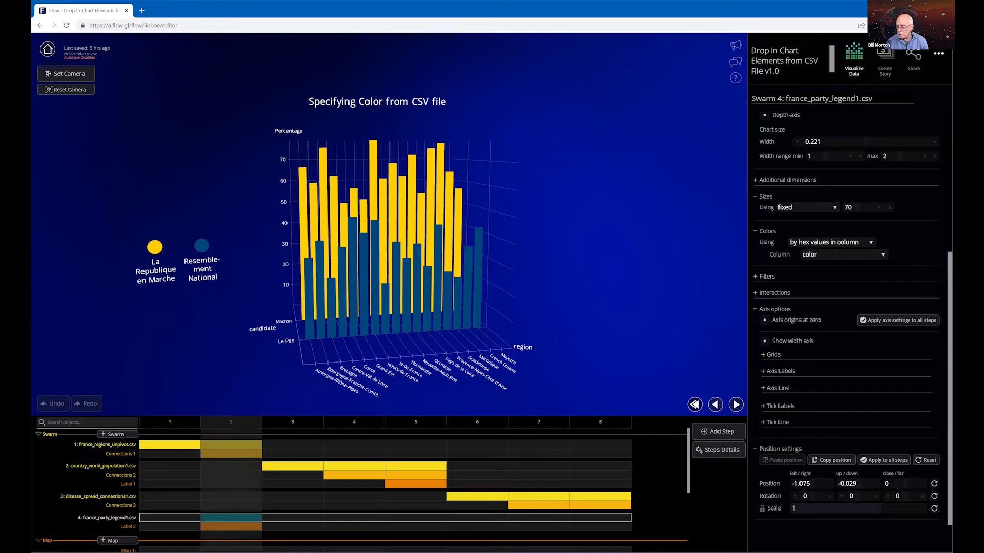
scroll(849, 113, "up", 4)
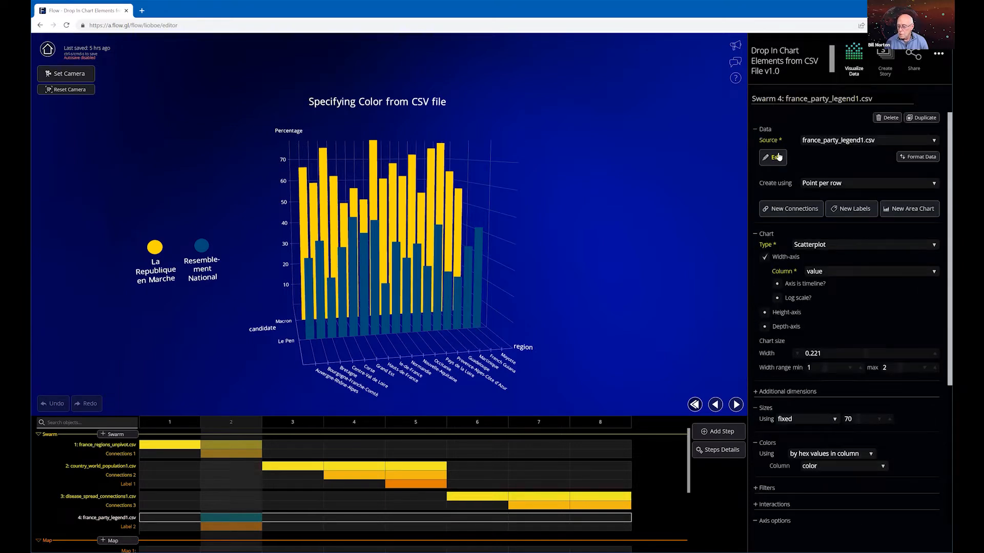
left_click(775, 156)
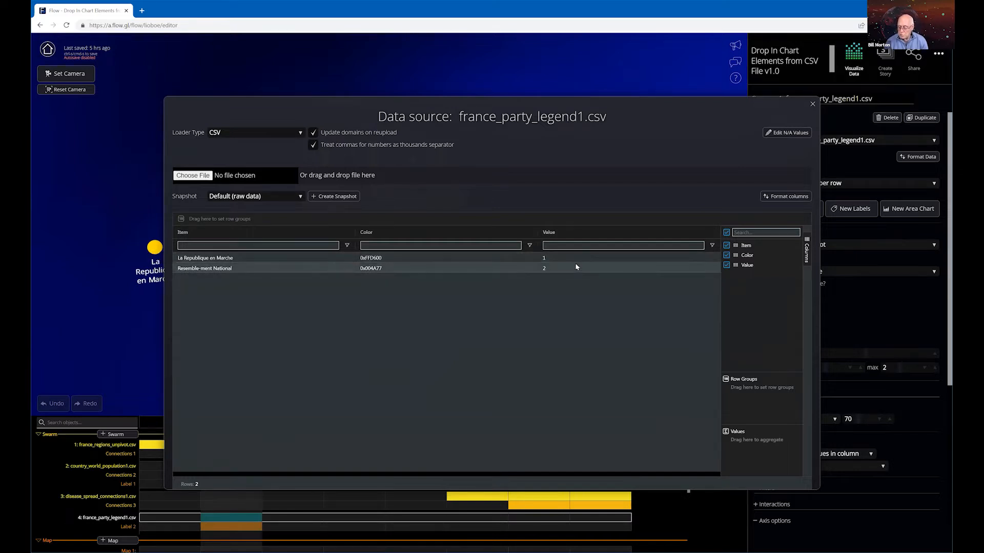
left_click(813, 105)
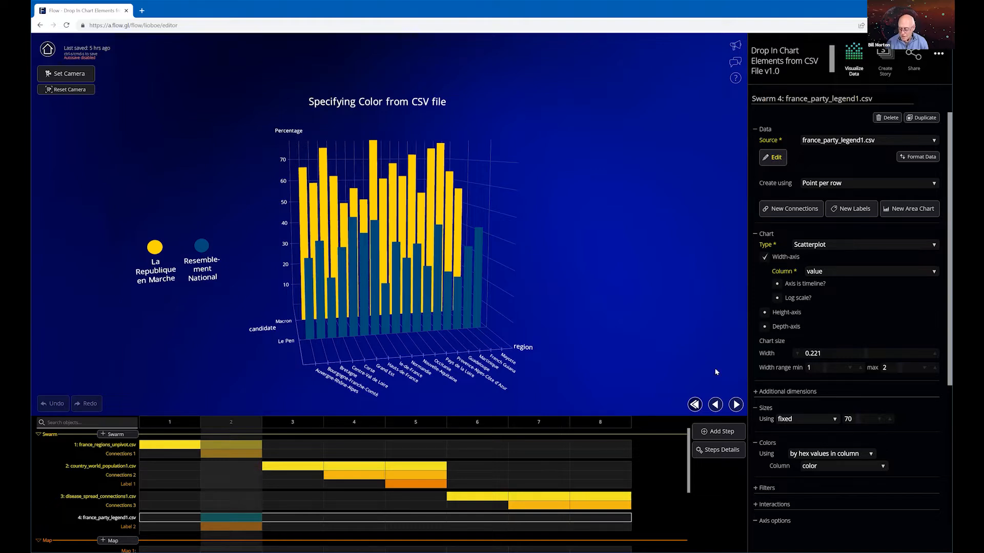
Advance to the step 3 globe and inspect the country details of several points scattered around it
left_click(736, 404)
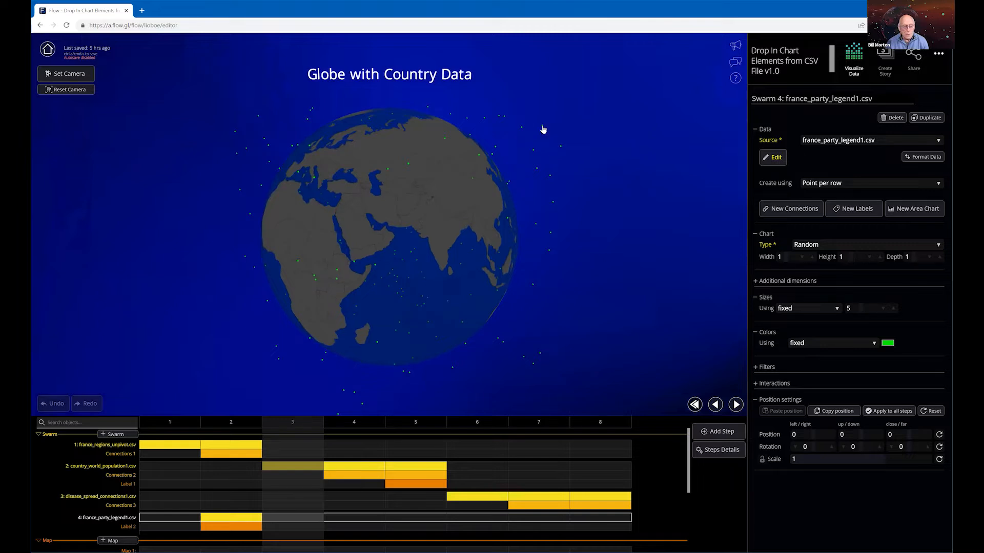
left_click(543, 126)
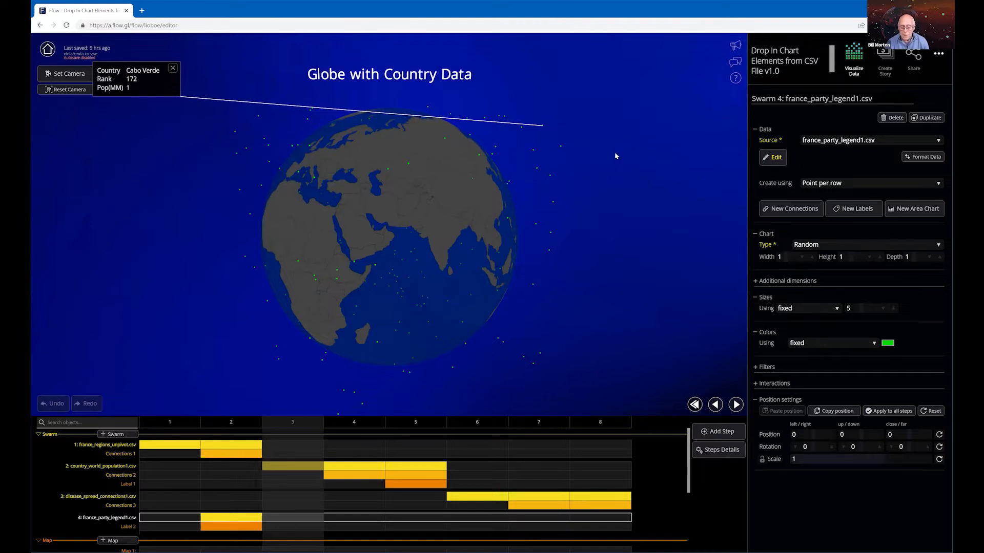
left_click(496, 151)
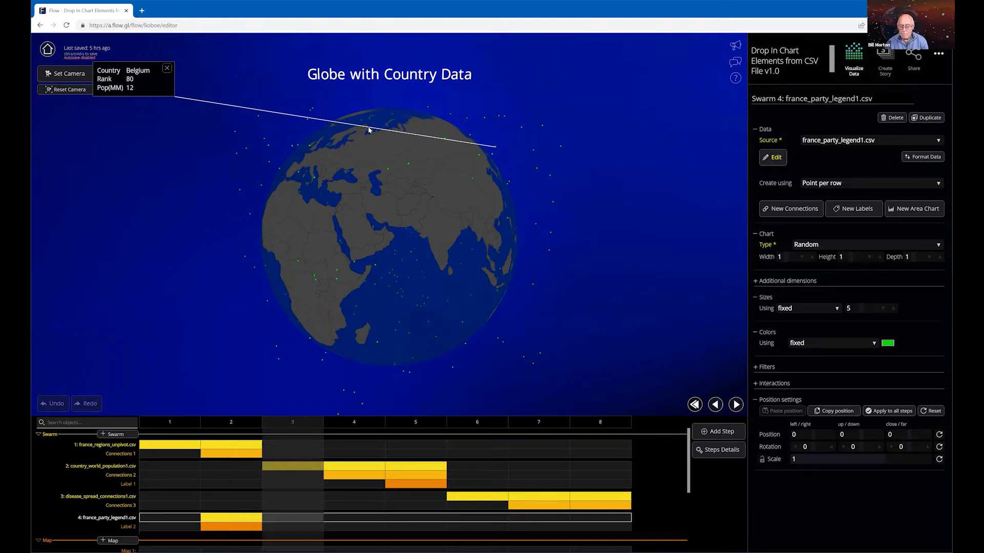
left_click(509, 222)
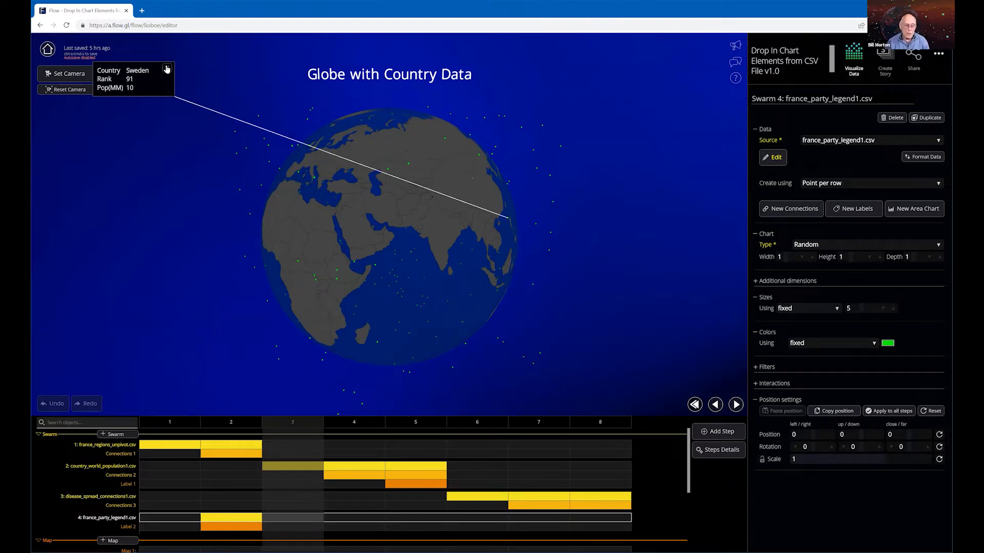
left_click(512, 201)
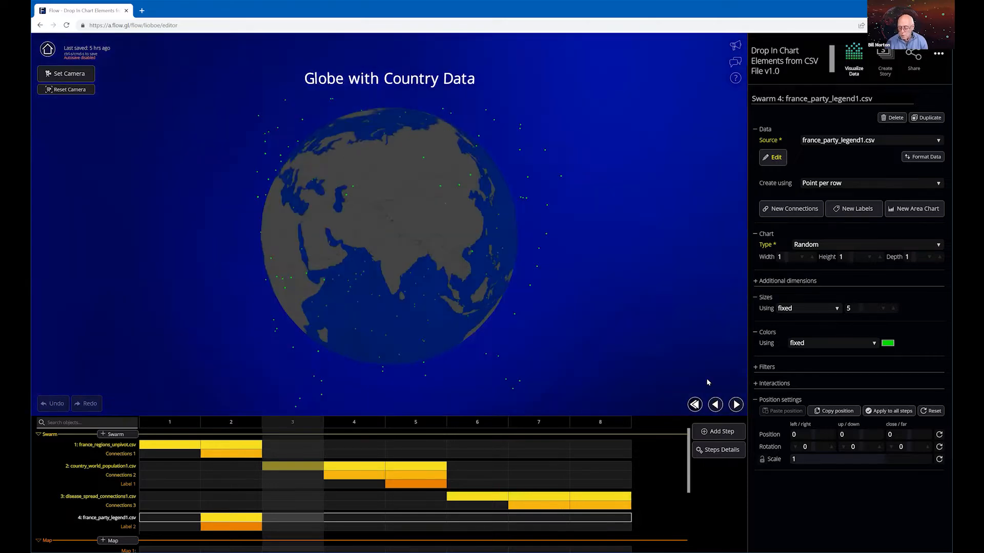
Advance to step 4 and show the settings of the country_world_population1.csv swarm
left_click(734, 403)
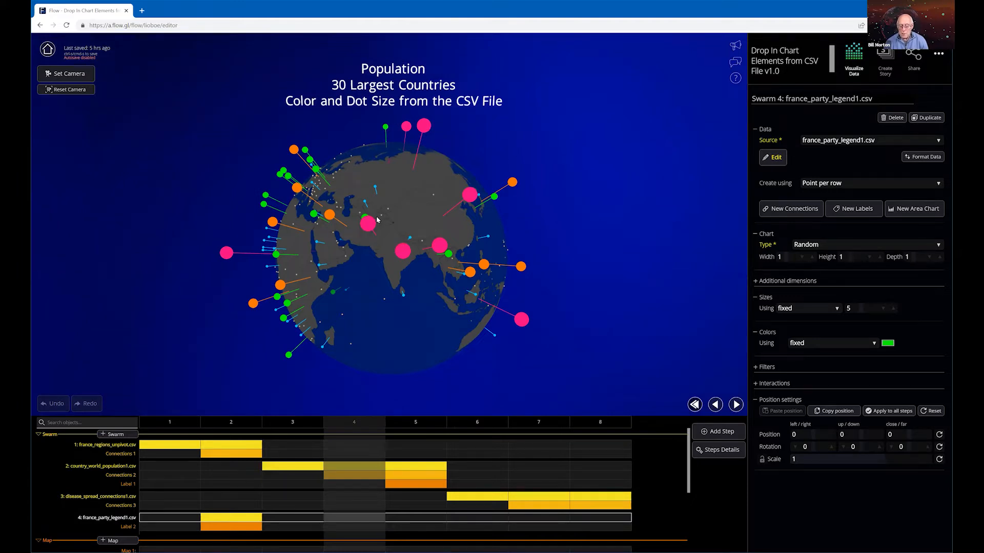
left_click(773, 157)
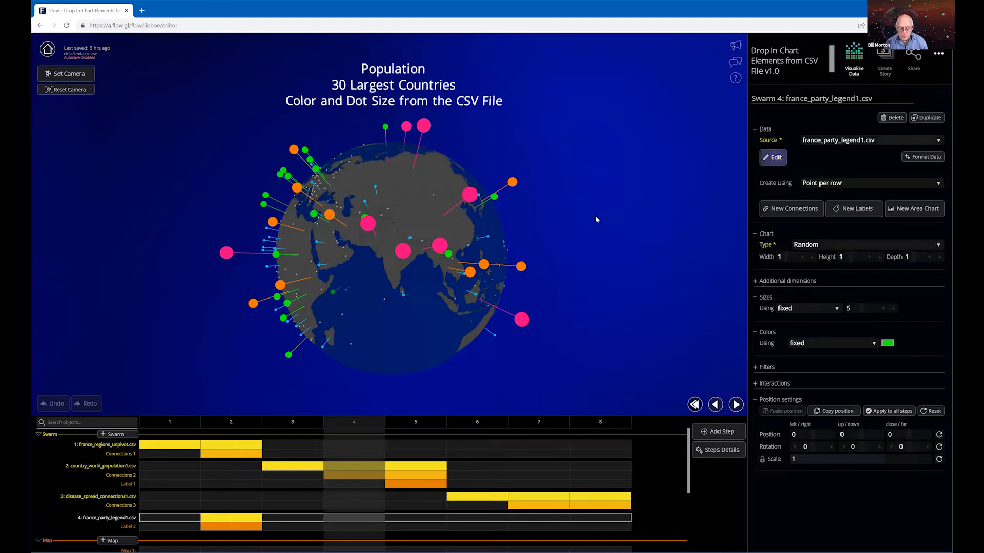
left_click(355, 469)
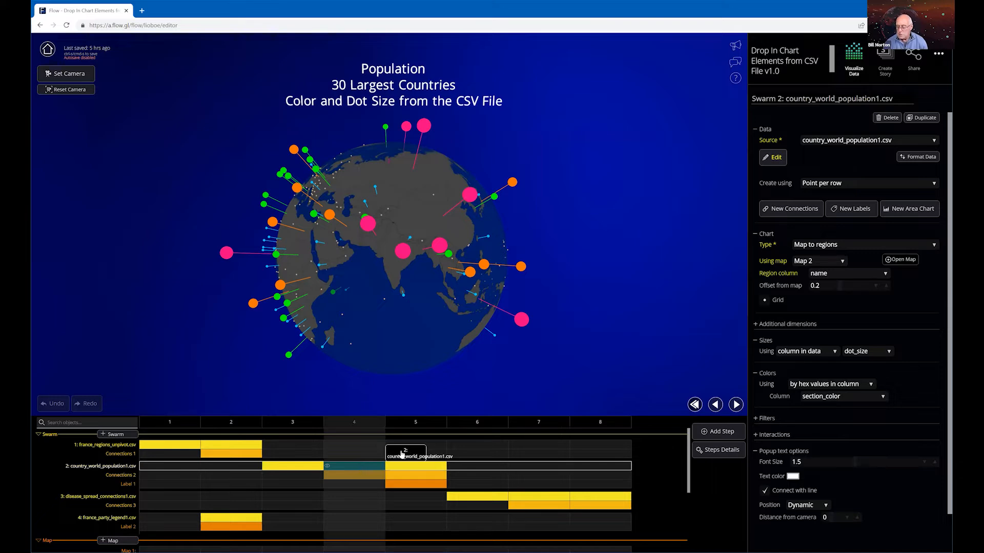
Review the country_world_population1.csv data source, examining the section color, dot size and special label columns, and close it
left_click(774, 157)
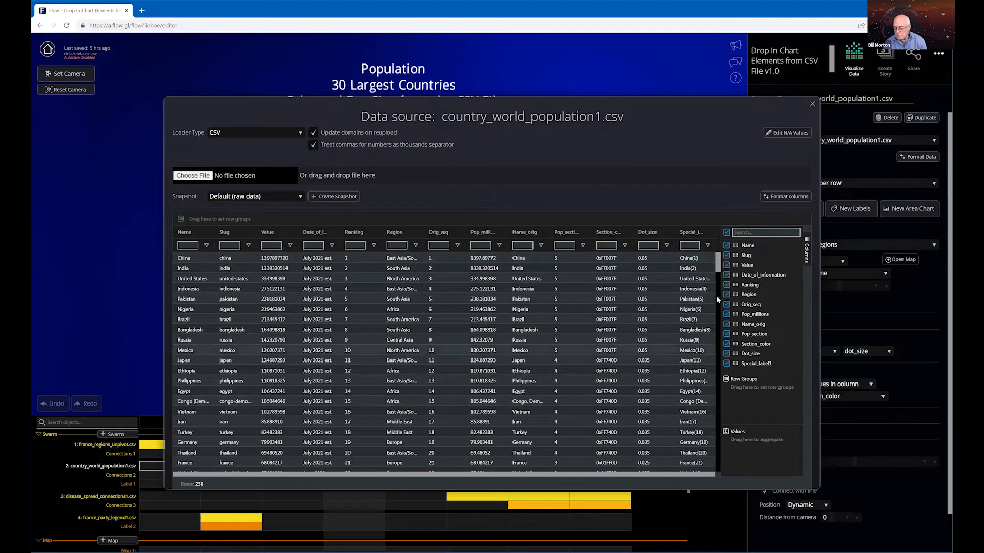
scroll(720, 290, "down", 1)
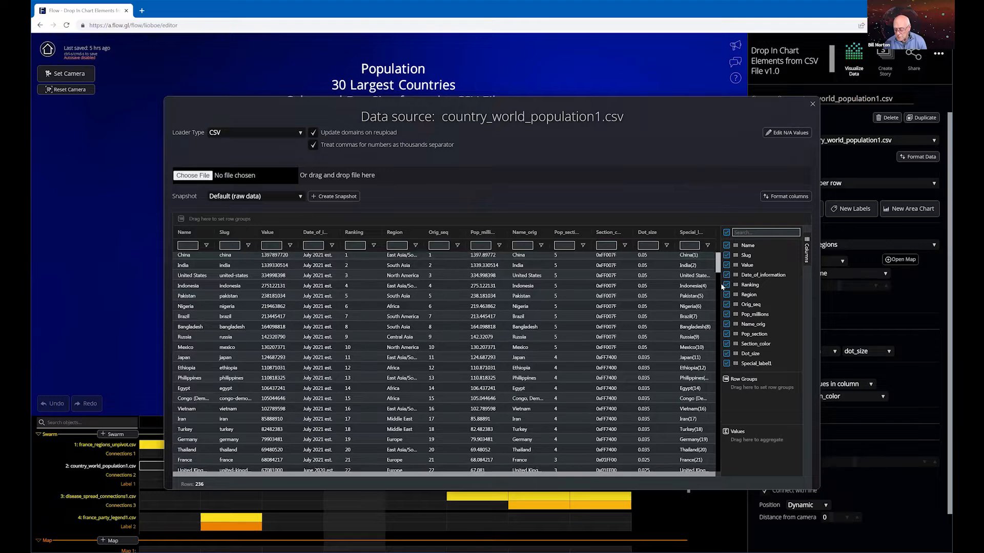
scroll(722, 287, "down", 6)
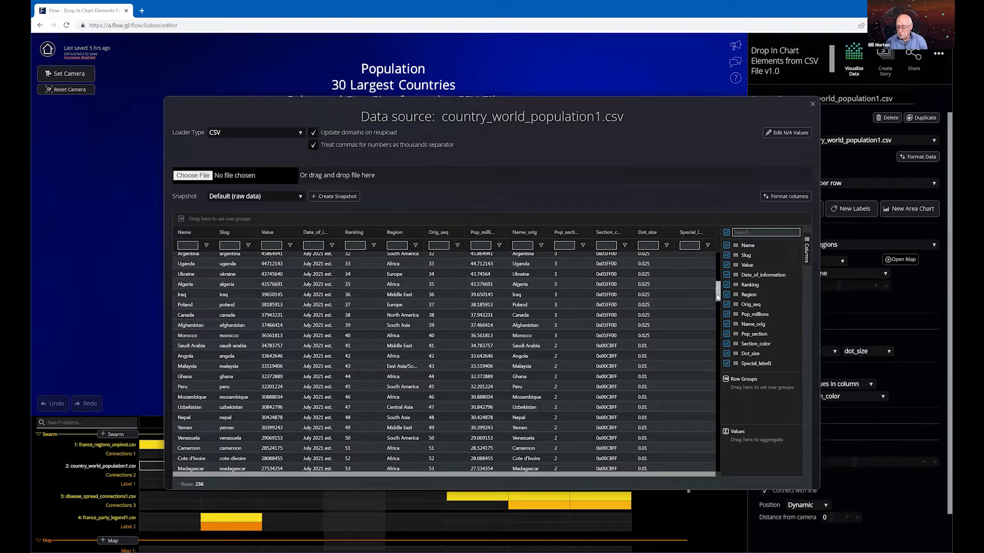
scroll(716, 298, "up", 10)
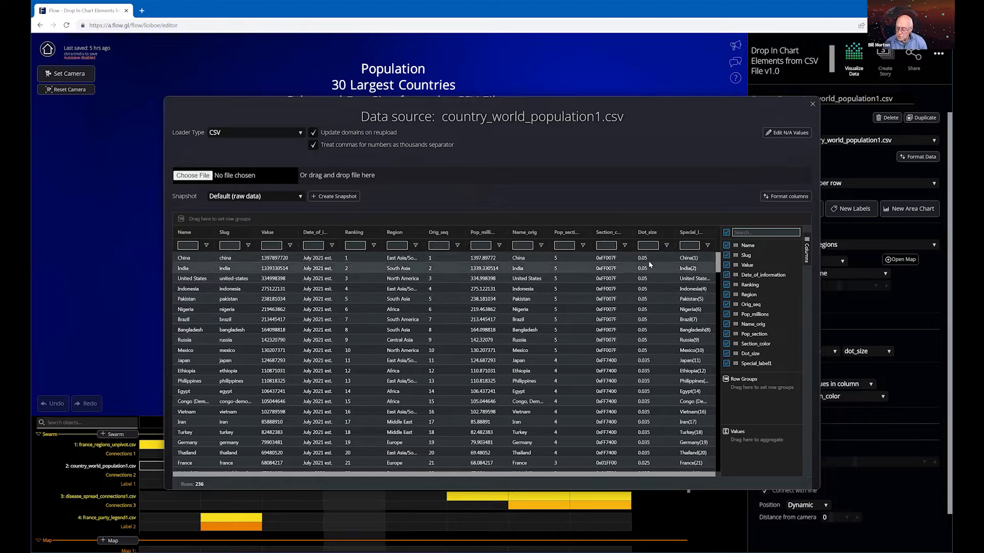
left_click(812, 105)
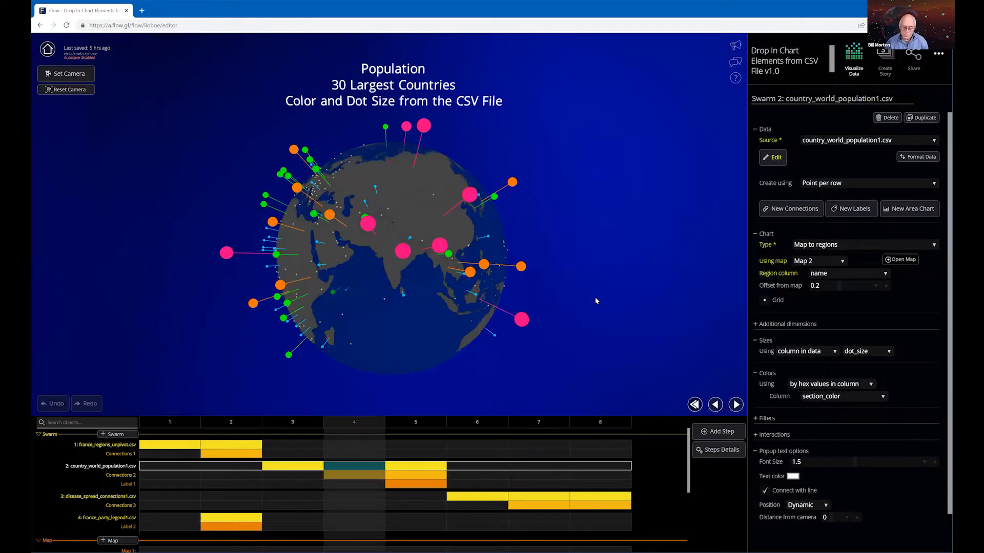
Inspect the population details of the large pink dots for Indonesia and Nigeria on the globe
left_click_drag(589, 309, 534, 303)
left_click(534, 303)
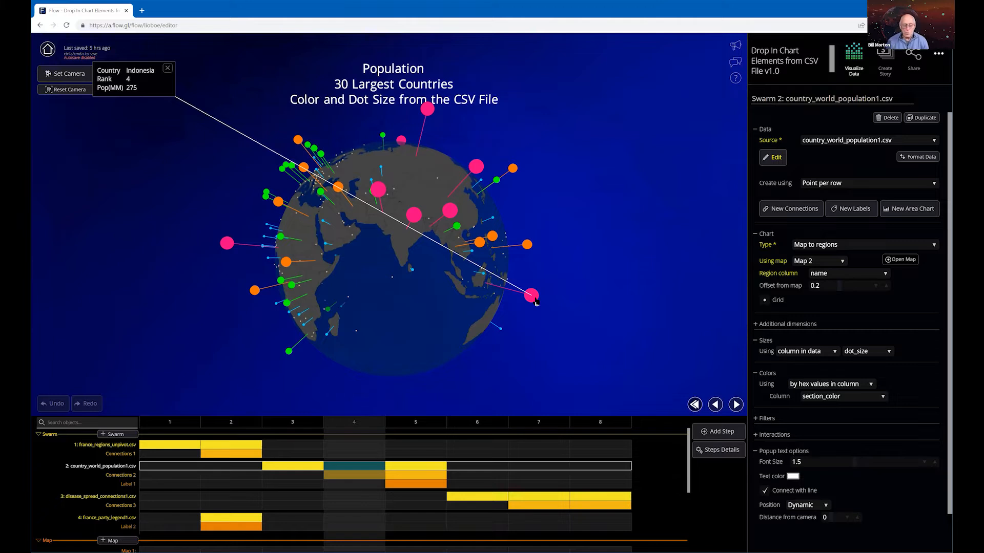
left_click(228, 244)
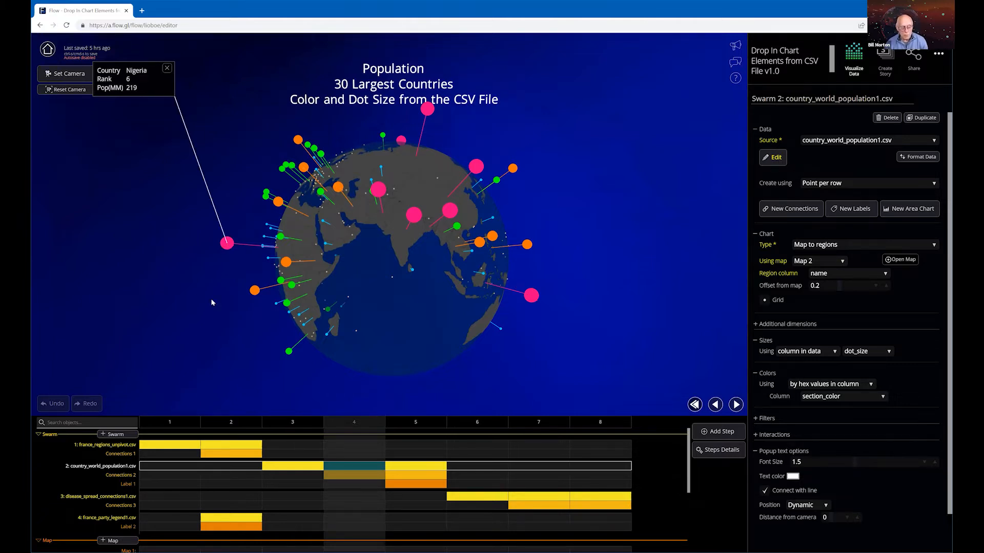
Rotate the population globe back and forth to examine the differently colored and sized country dots across the continents
left_click_drag(390, 322, 460, 289)
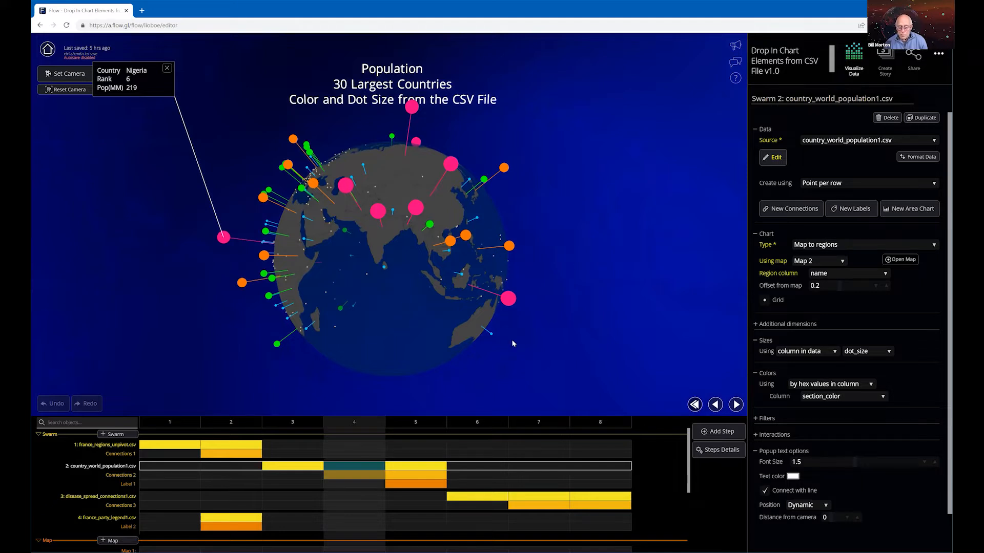
left_click_drag(584, 324, 439, 342)
left_click_drag(583, 361, 700, 317)
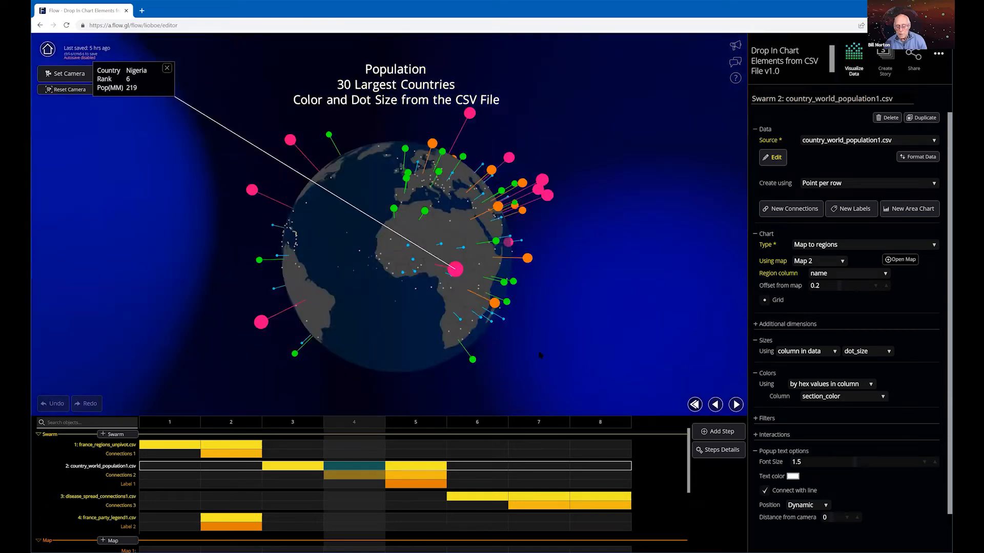
left_click_drag(575, 348, 506, 361)
left_click_drag(579, 351, 534, 276)
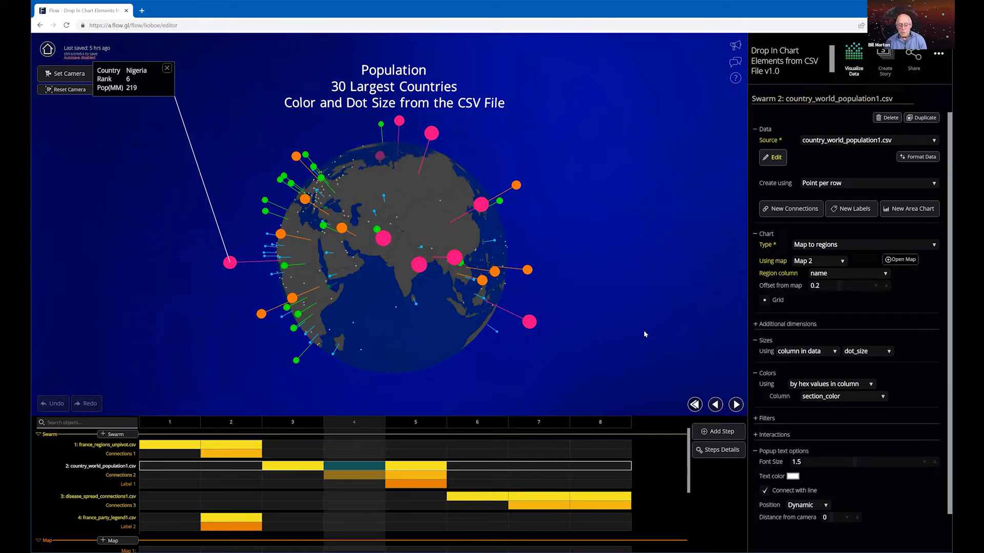
left_click_drag(672, 361, 495, 177)
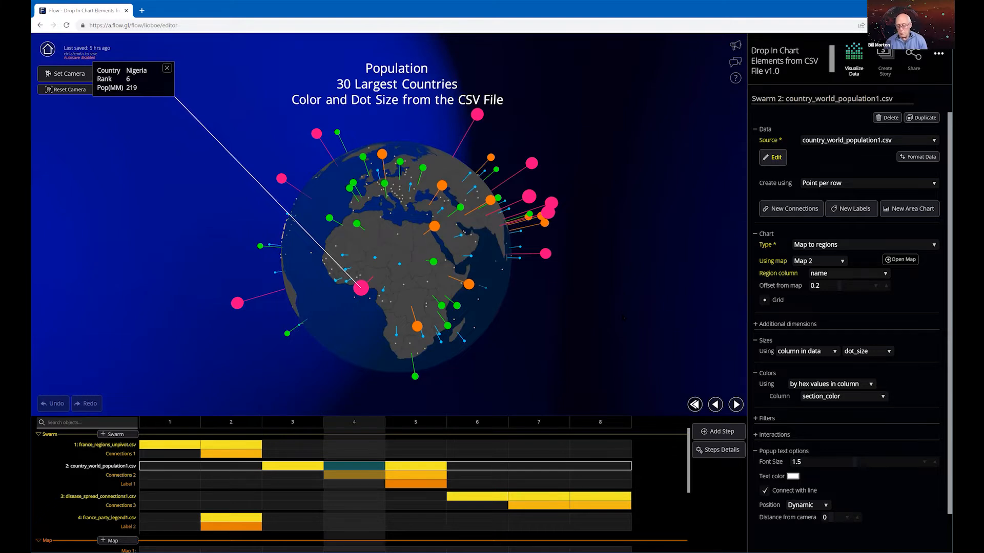
left_click_drag(644, 316, 629, 299)
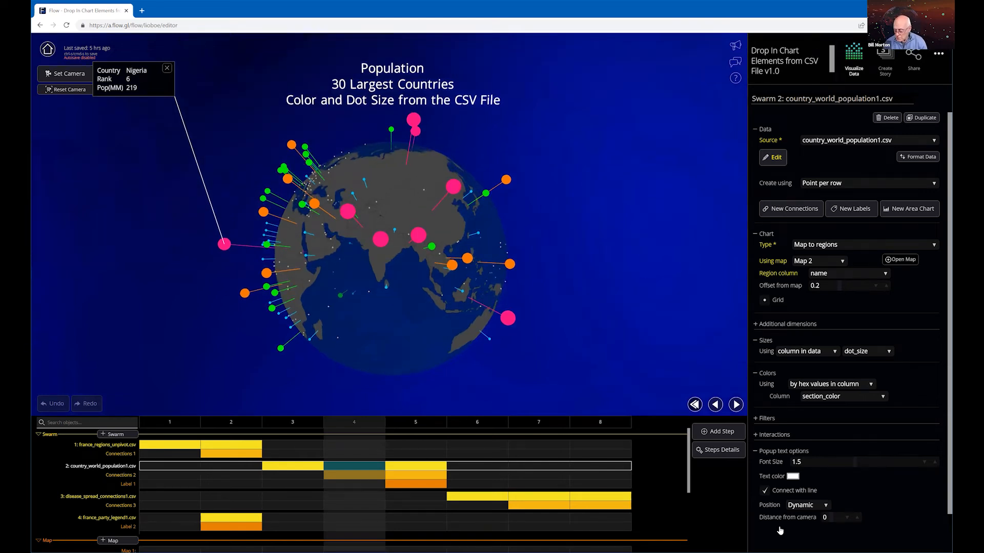
Try fixed dot sizes for the country swarm, then restore sizing by column in data with dot_size
left_click(834, 354)
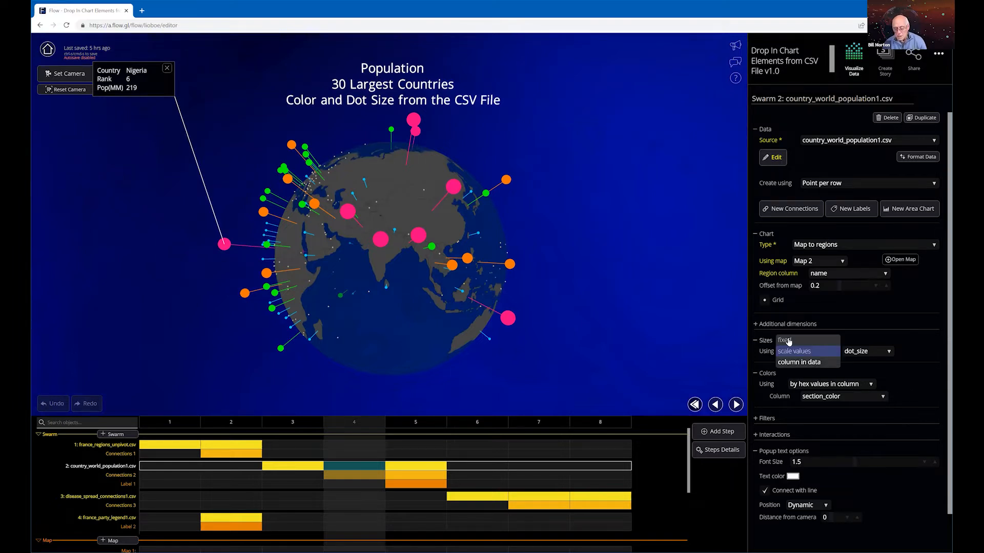
left_click(788, 341)
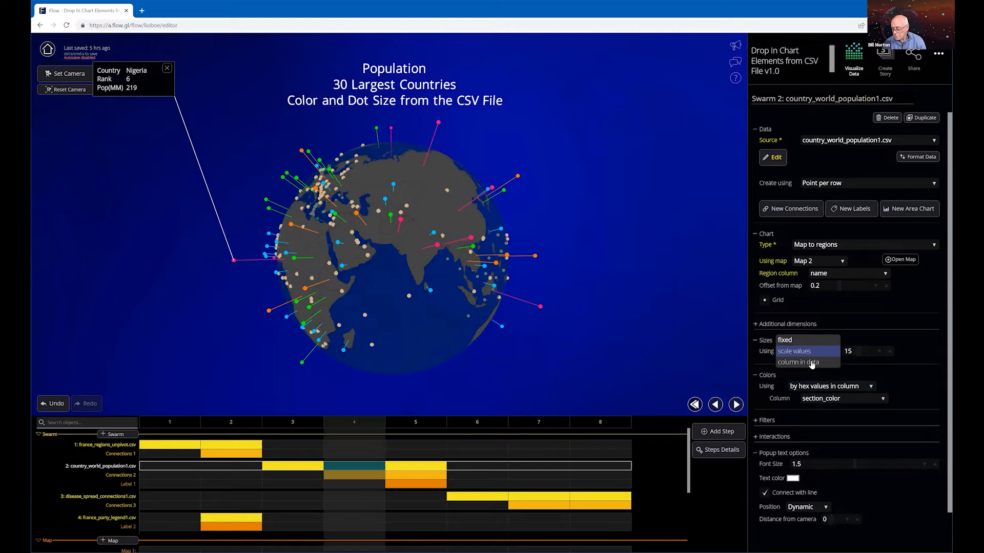
left_click(812, 363)
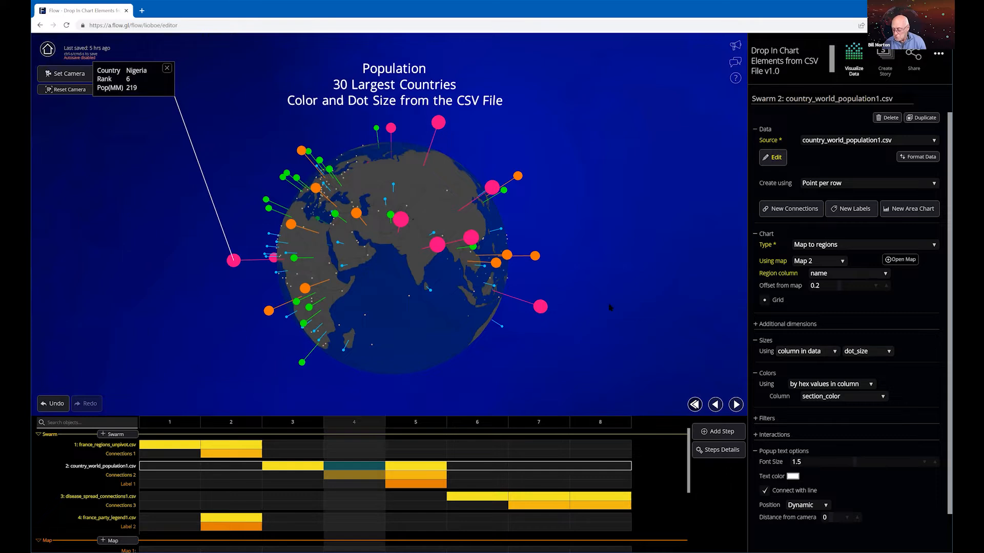
Try a fixed color for the country dots, then restore coloring by hex values in the section_color column
left_click(824, 387)
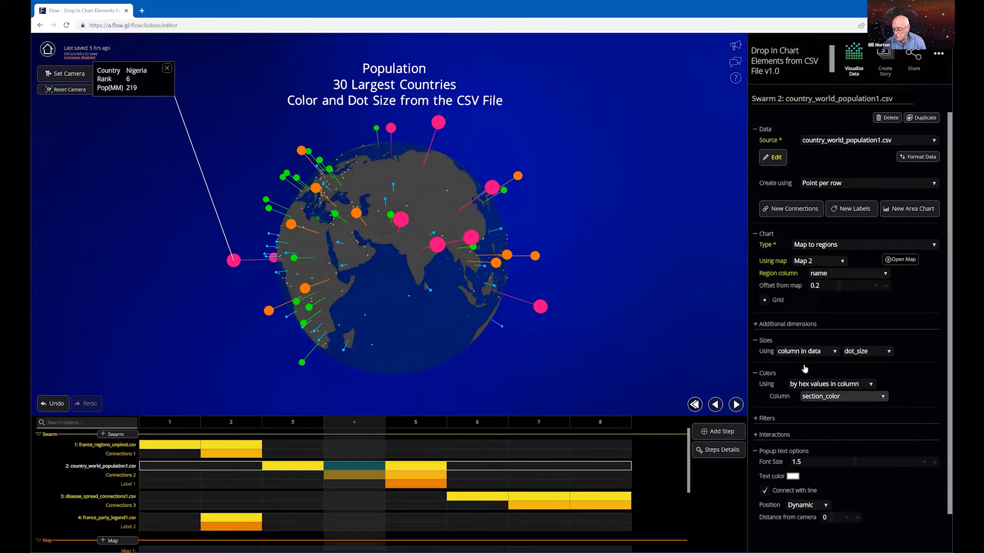
left_click(803, 368)
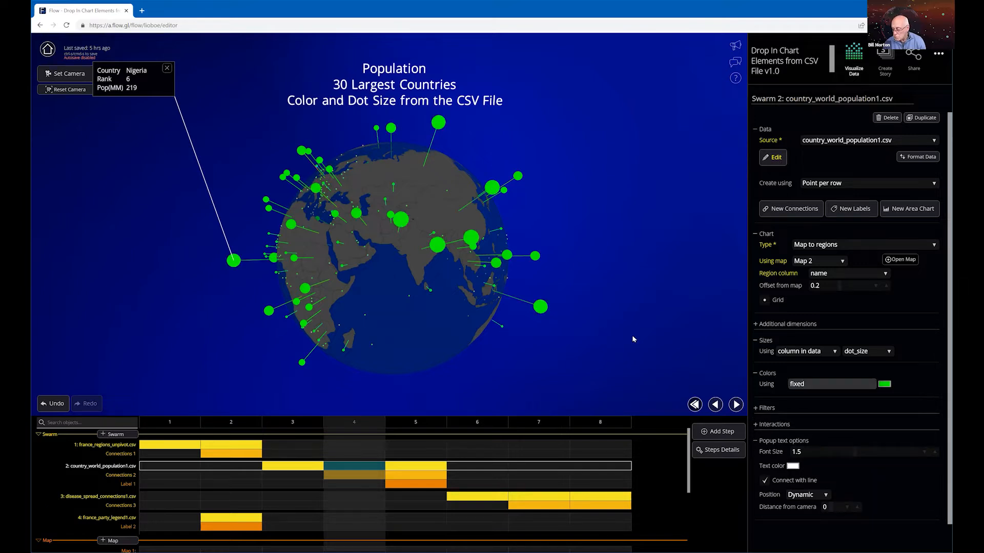
left_click(818, 384)
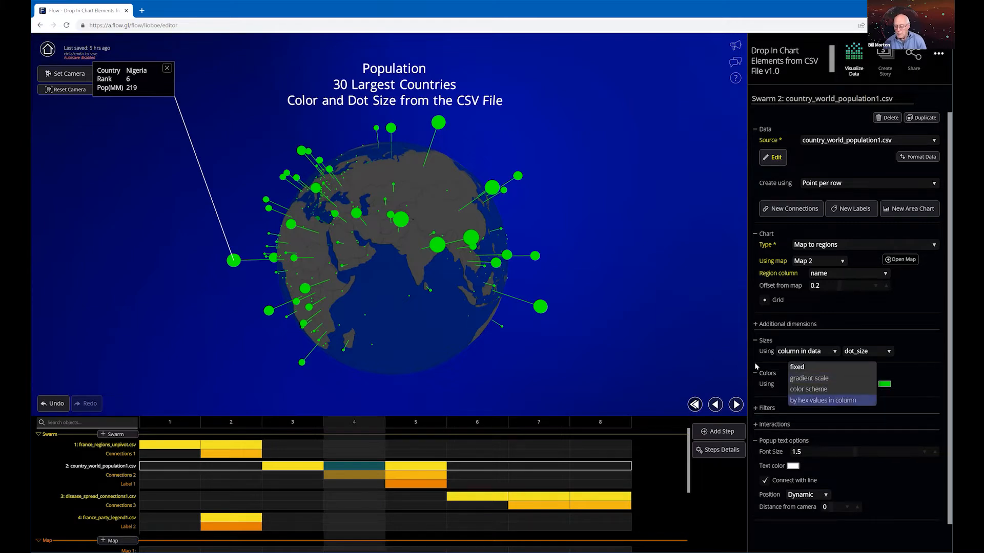
left_click(823, 400)
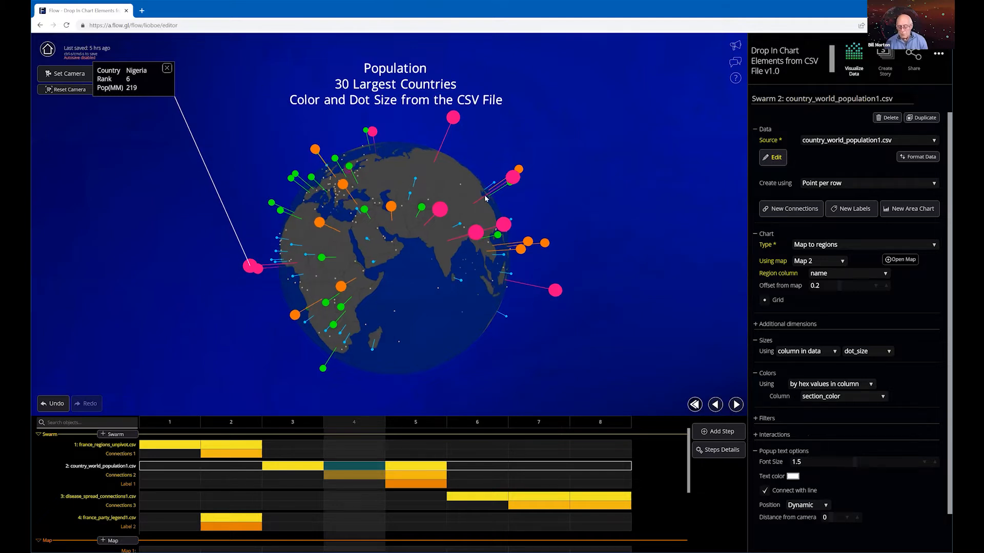
Dismiss the Nigeria popup, advance to step 5 and show the settings of Label 1
left_click(542, 348)
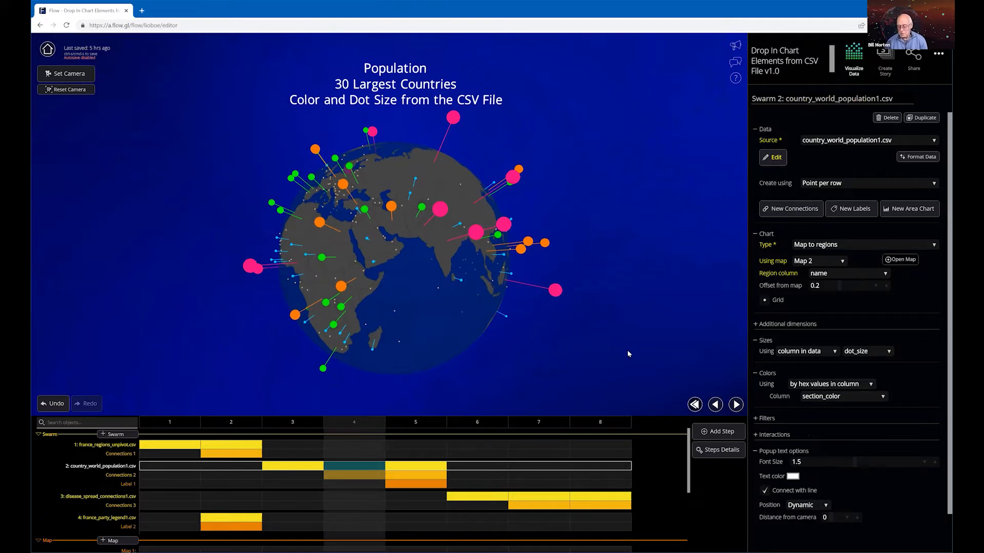
left_click(735, 405)
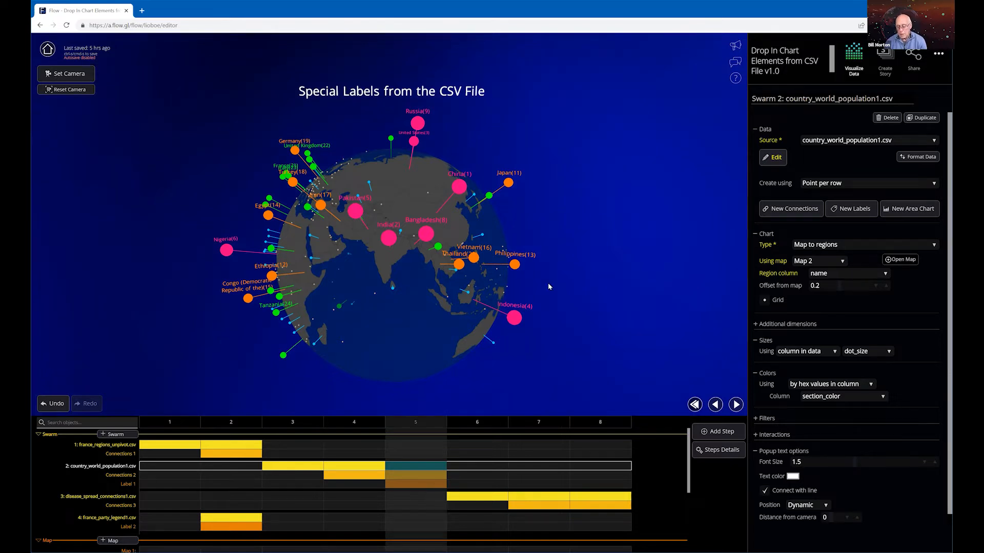
left_click(543, 254)
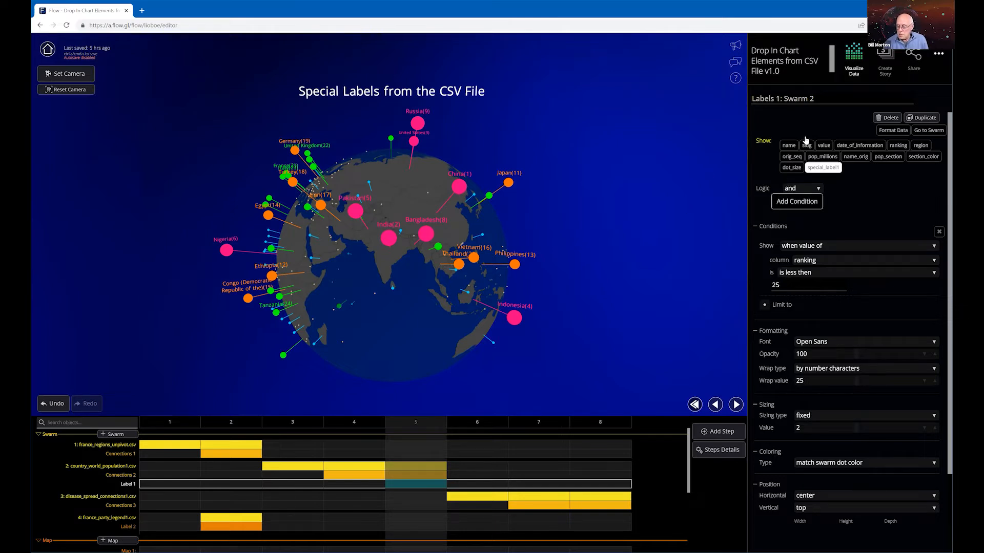
Review the special label column in the country_world_population1.csv data source and close it
left_click(420, 471)
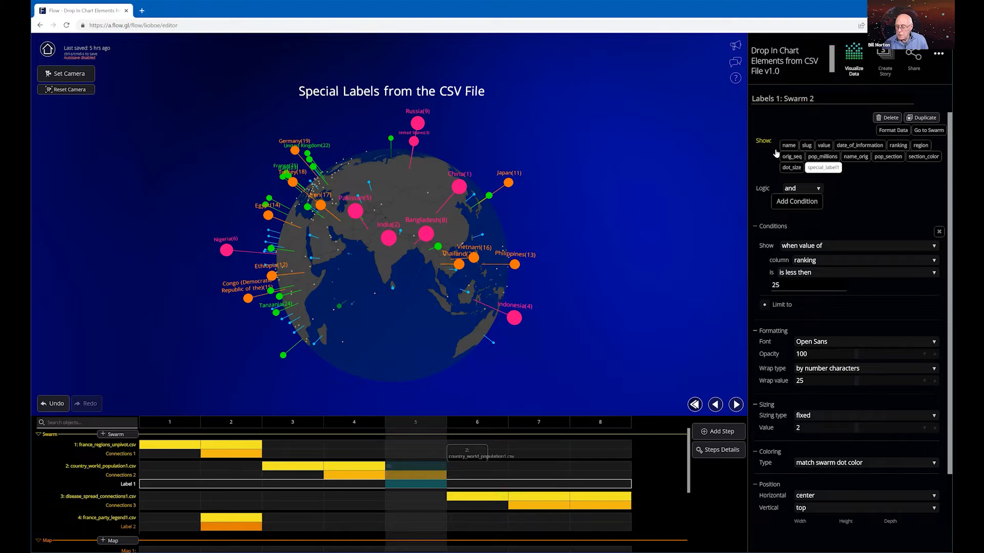
left_click(772, 154)
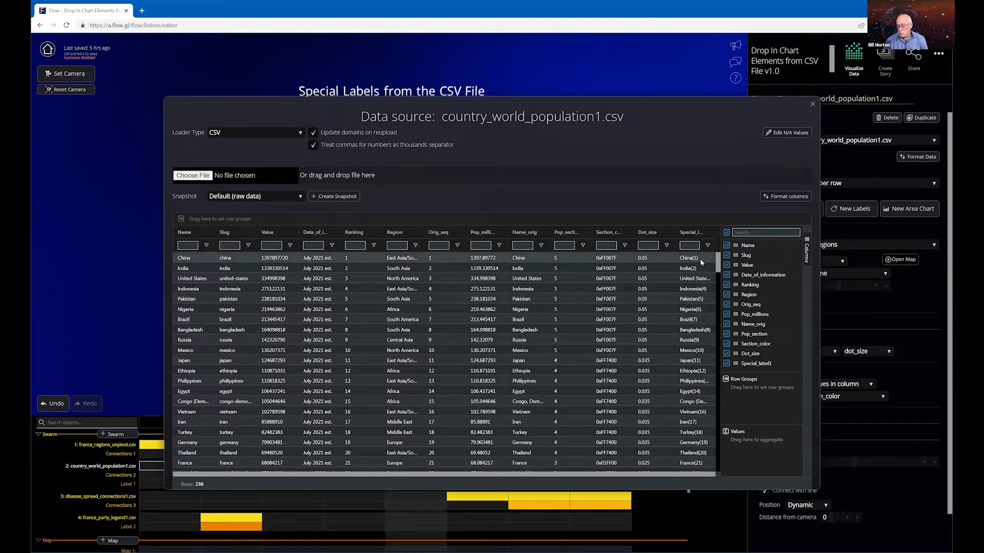
left_click(812, 104)
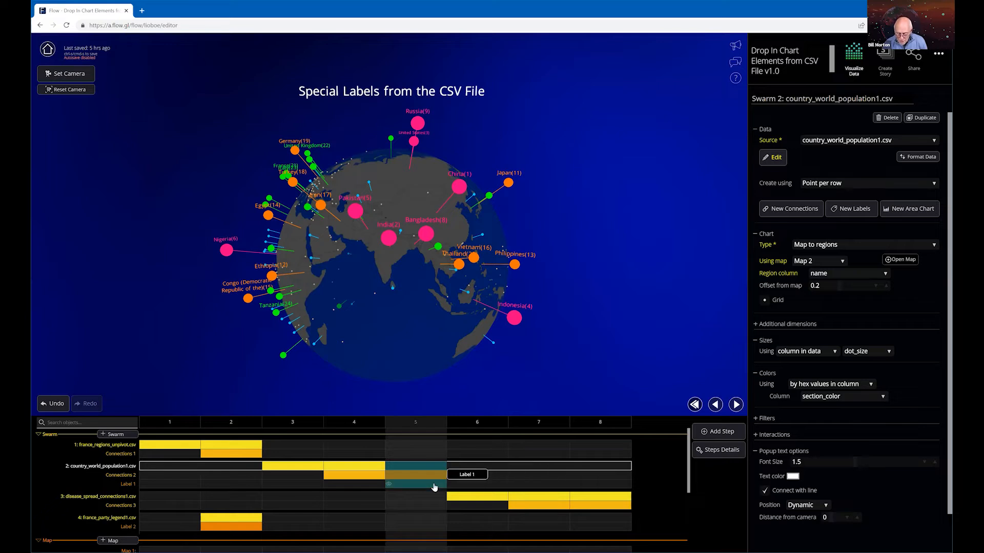
Reopen the Label 1 settings and examine the special_label1 column choice, ranking condition, formatting and coloring
left_click(434, 486)
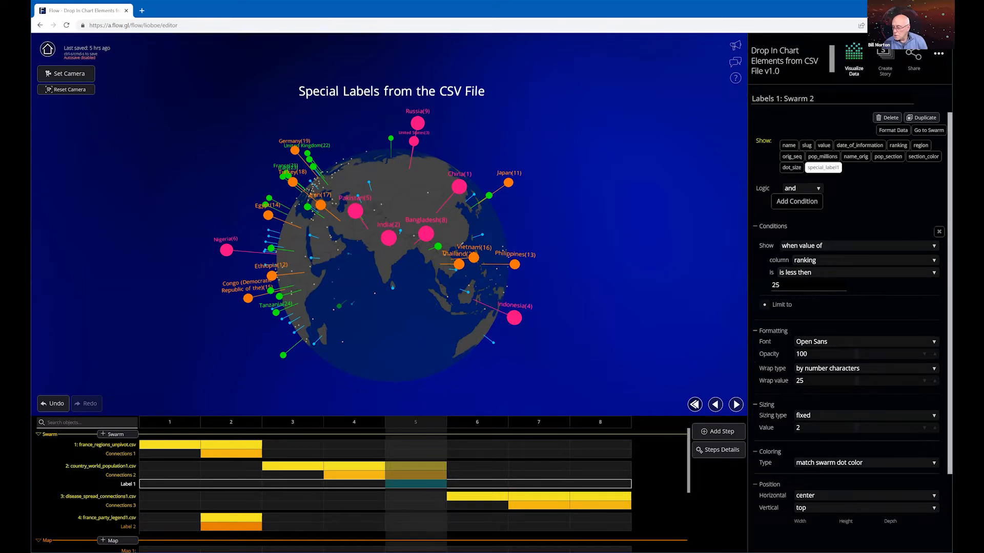
scroll(941, 291, "down", 2)
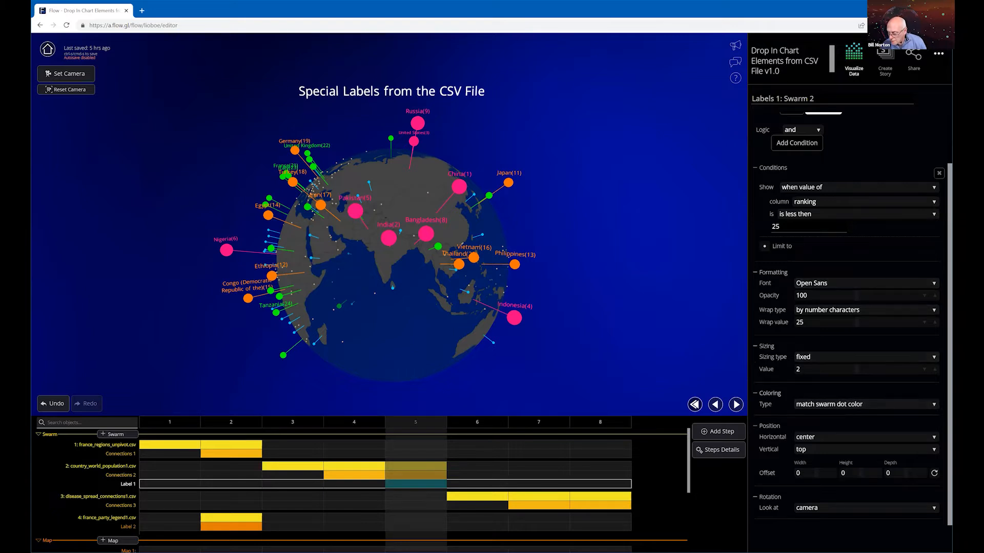
scroll(881, 227, "up", 2)
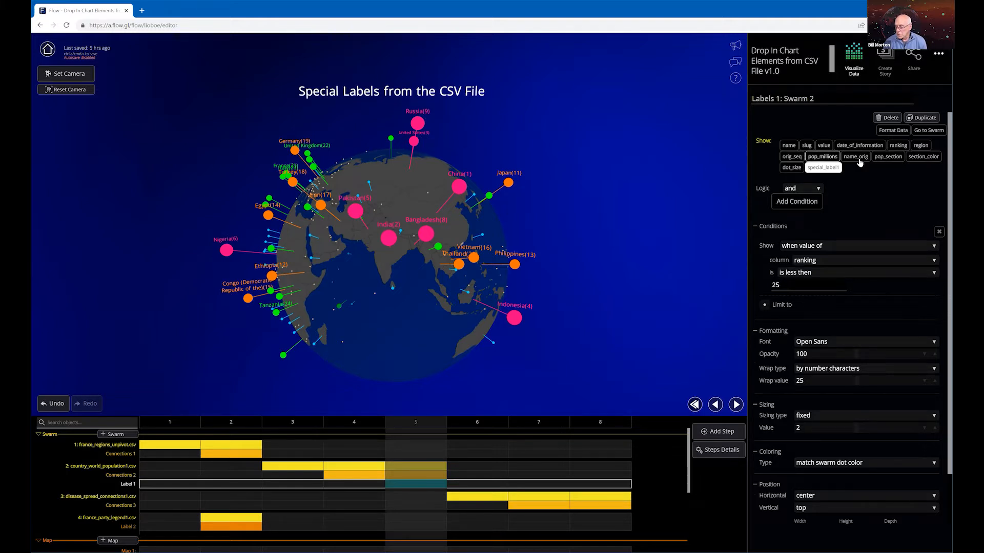
left_click(825, 169)
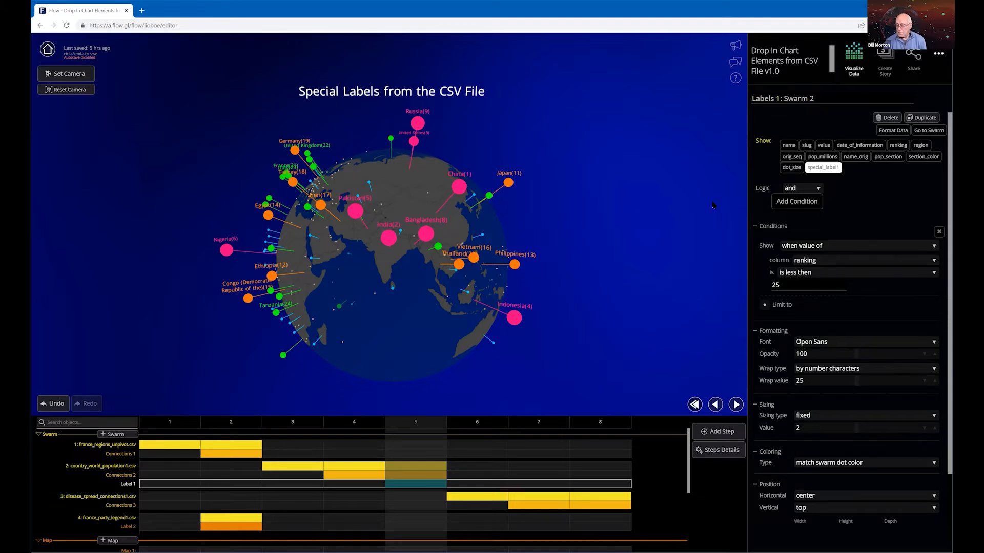
left_click(783, 157)
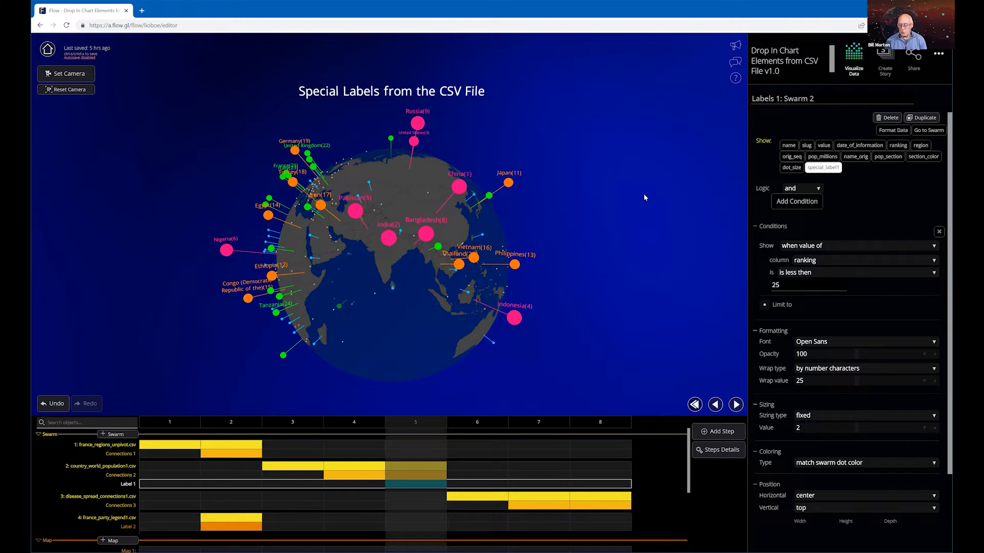
Advance past the step 6 graph chart to step 7 and show the disease_spread_connections1.csv swarm settings
left_click(736, 405)
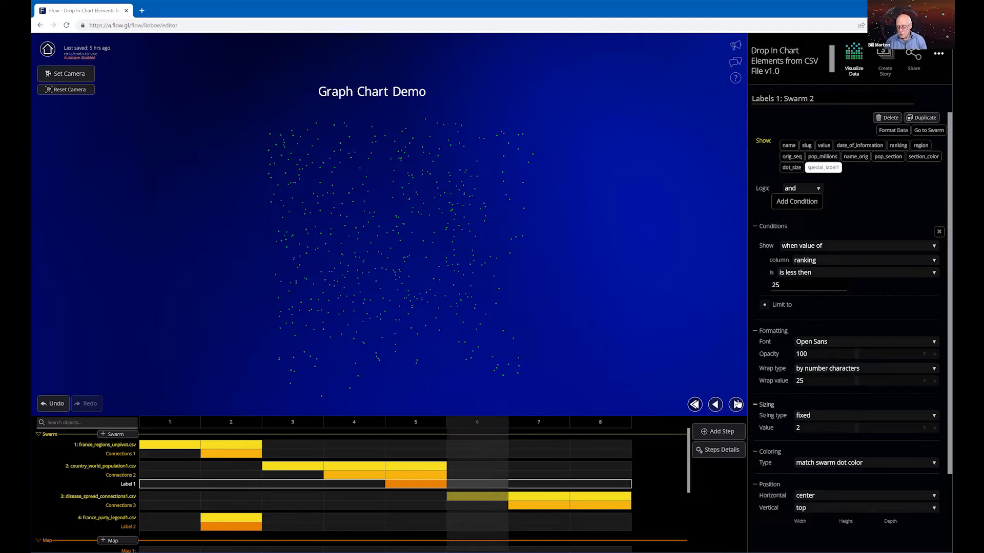
left_click(736, 404)
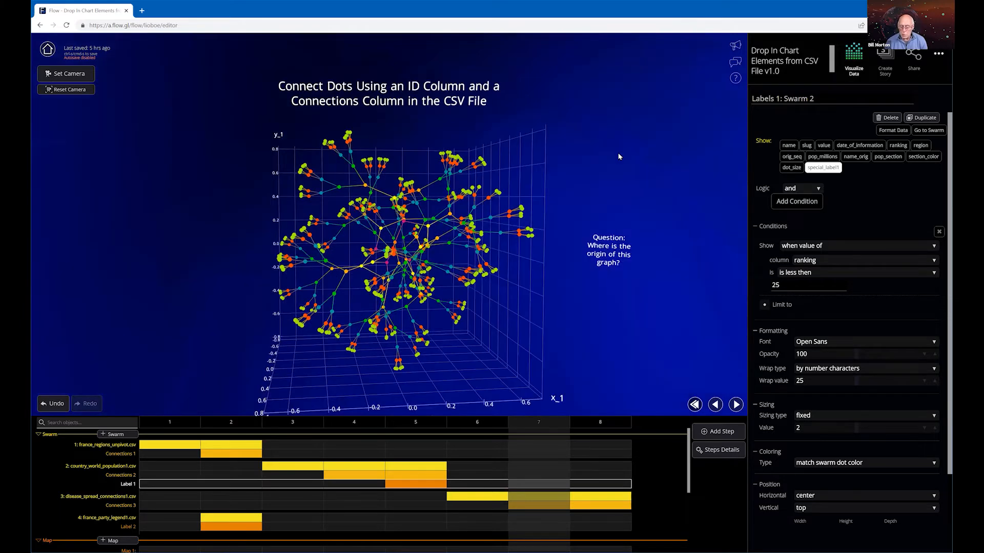
left_click(543, 498)
Review the disease_spread_connections1.csv data source, examining the index and connection columns down to the middle rows, and close it
left_click(774, 158)
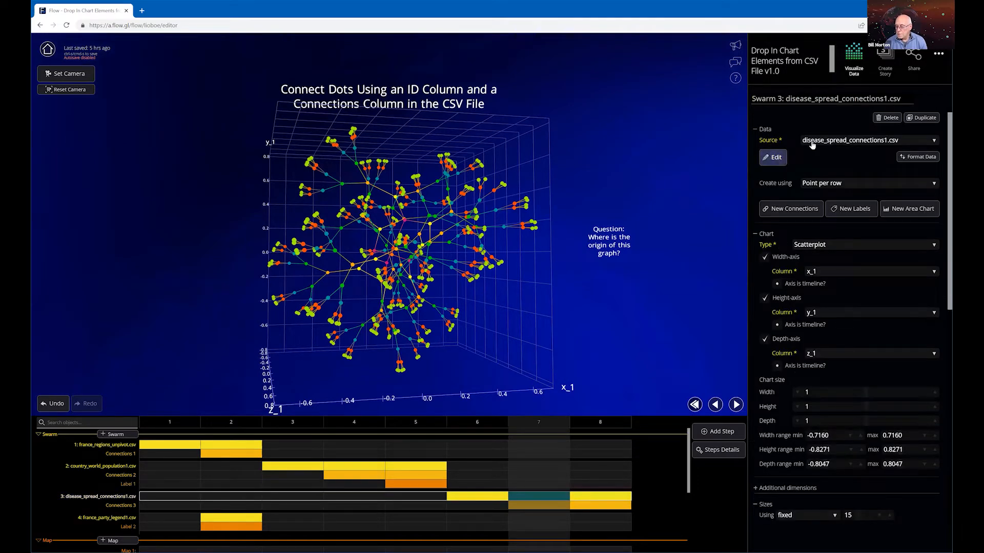
left_click(773, 157)
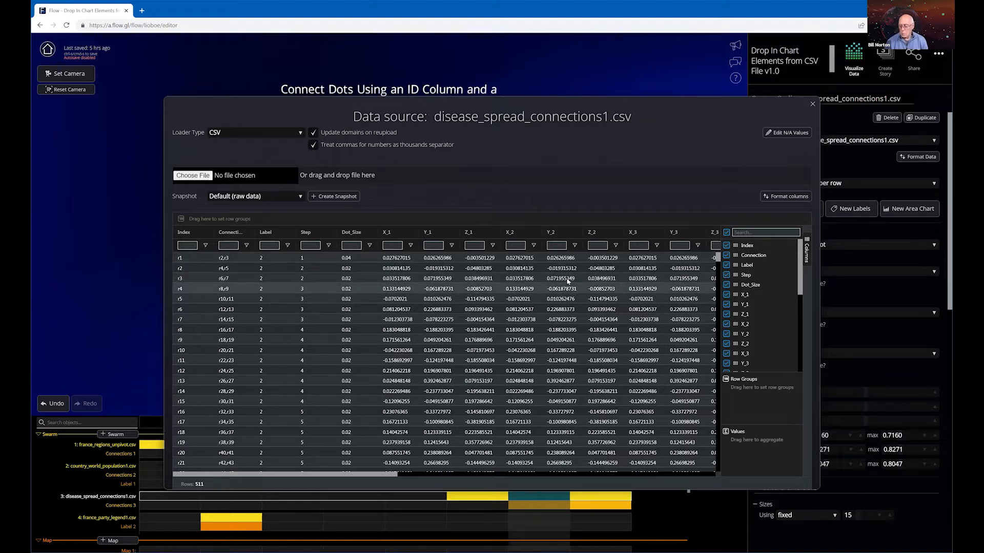
mouse_move(801, 253)
left_mouse_down()
mouse_move(802, 261)
mouse_move(800, 250)
left_mouse_up()
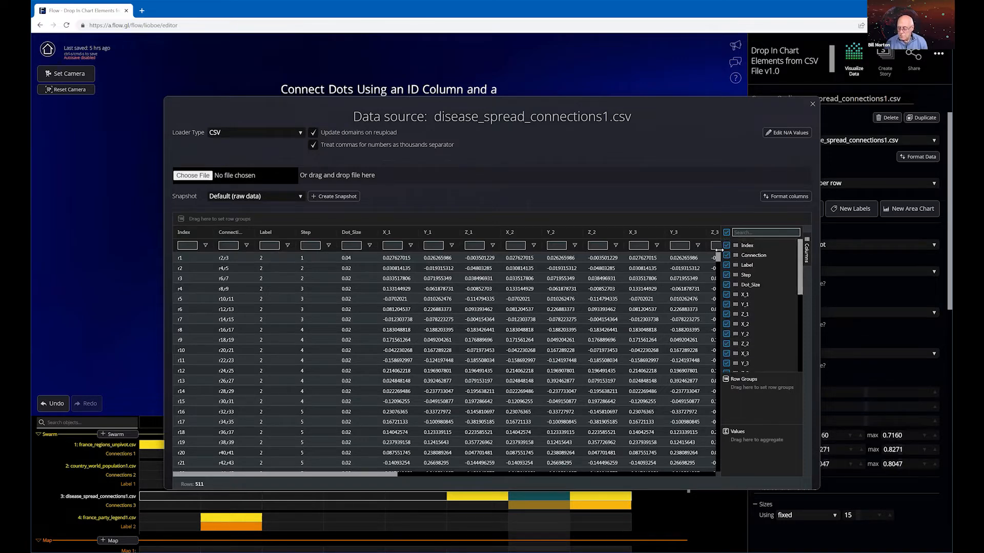
left_click_drag(717, 258, 718, 363)
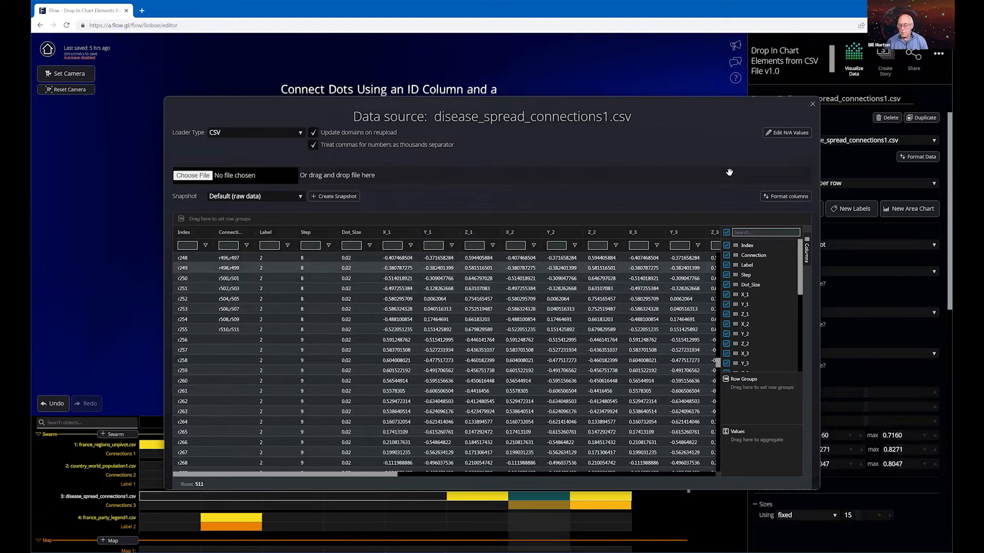
left_click(812, 104)
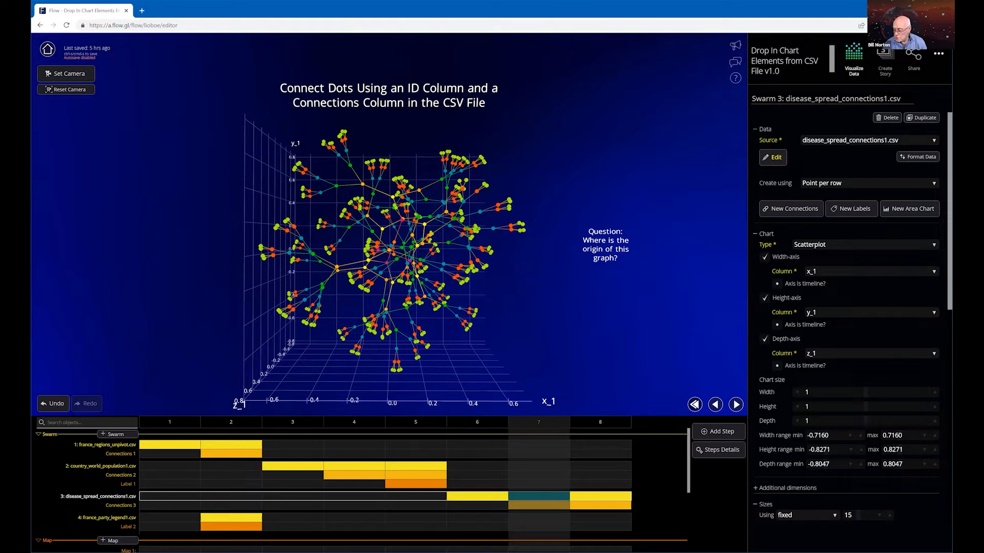
Examine the disease spread swarm's color scheme settings and the columns available for coloring, keeping Step selected
scroll(845, 308, "down", 1)
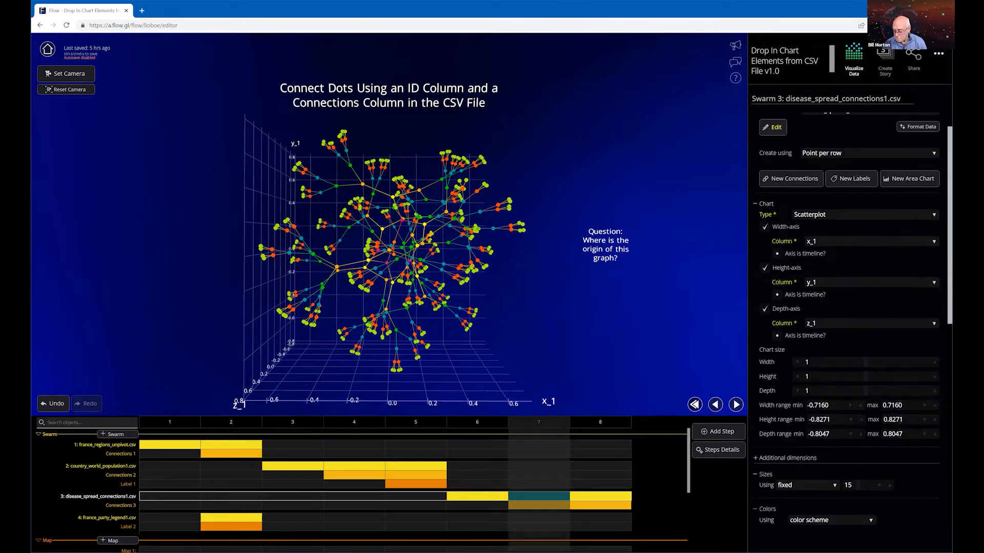
scroll(823, 336, "down", 6)
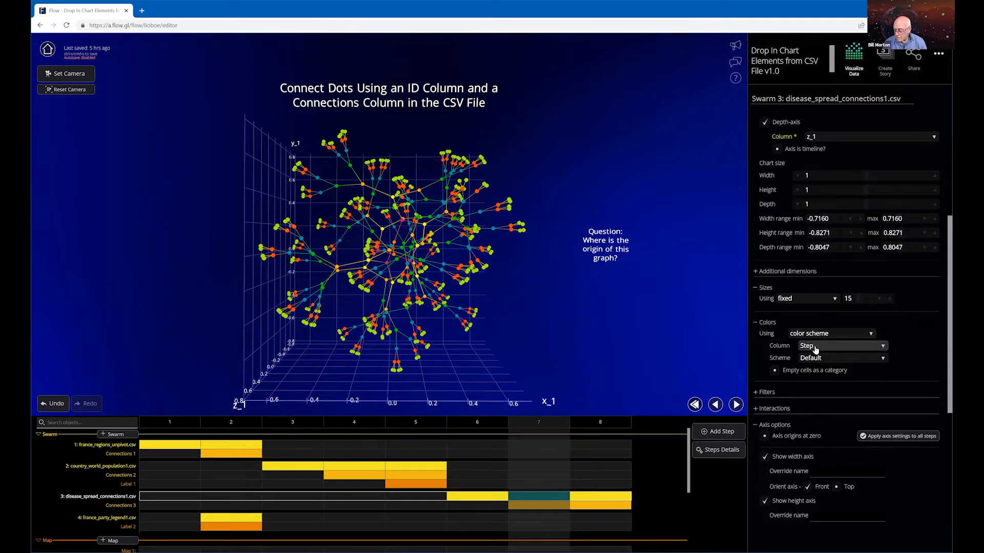
left_click(814, 347)
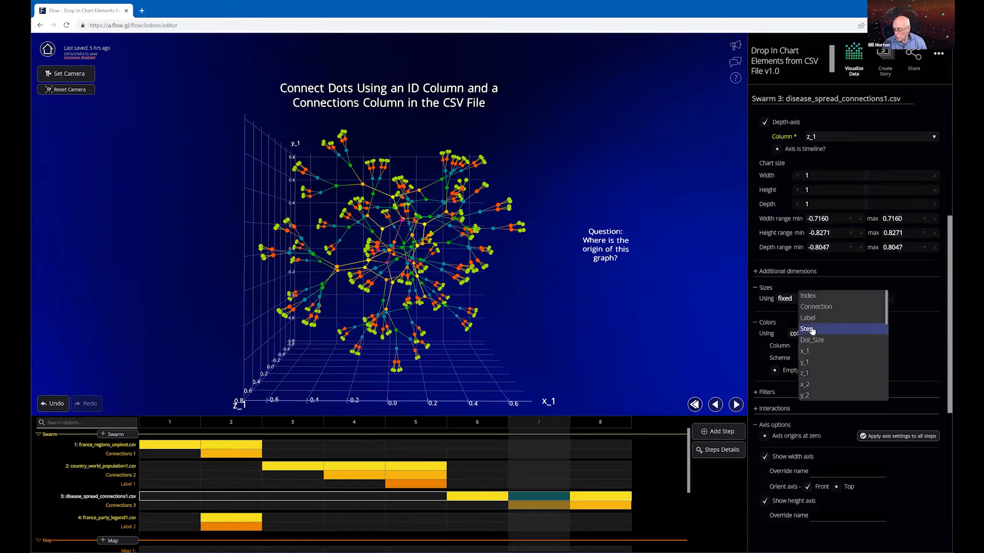
left_click(813, 348)
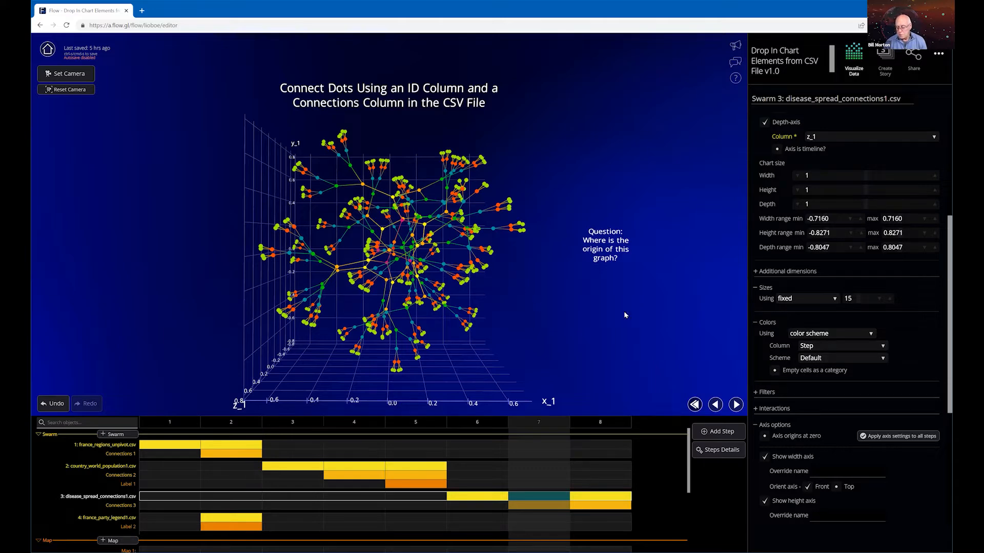
left_click_drag(574, 315, 611, 305)
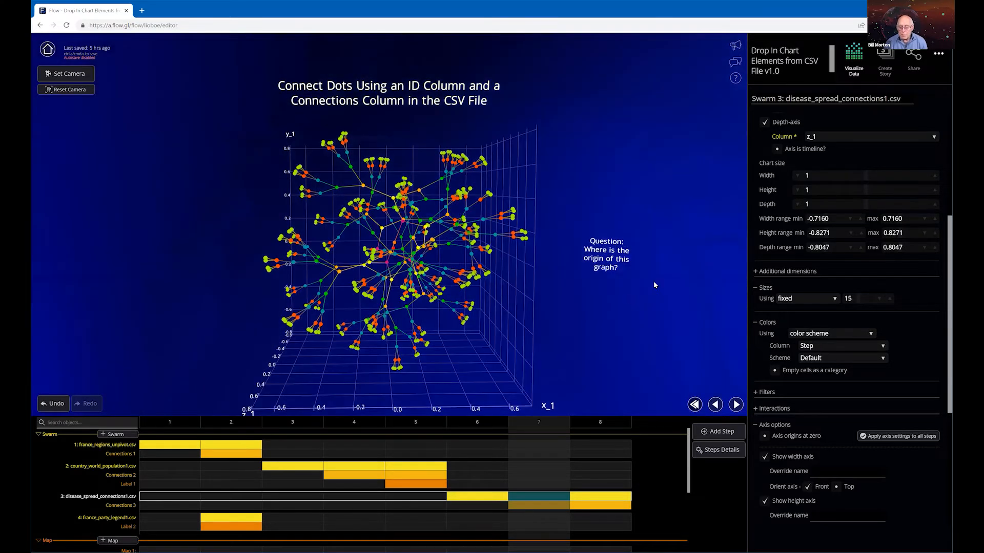
Display the details of a dot near the center of the step 7 disease spread graph and dismiss them
left_click_drag(654, 281, 635, 238)
left_click_drag(625, 284, 627, 283)
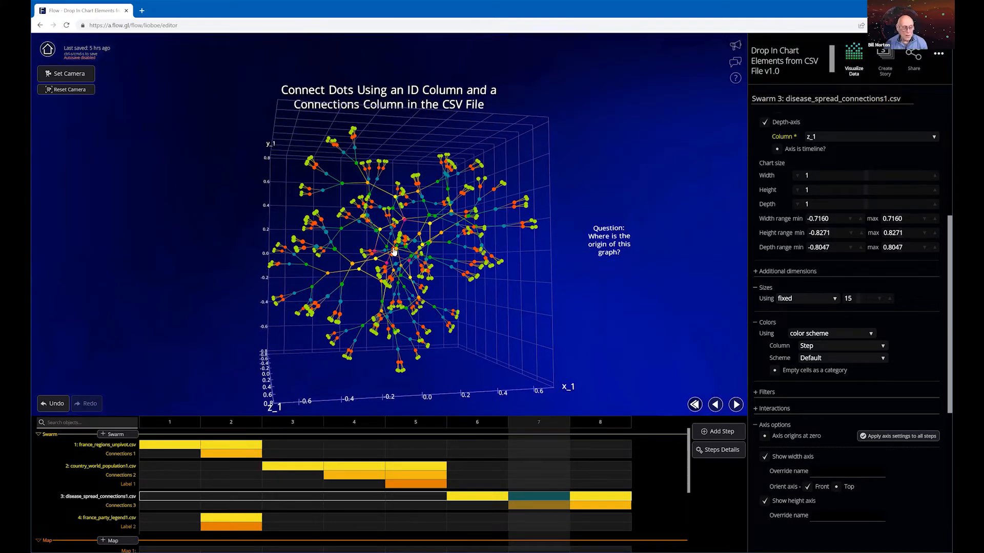
left_click(393, 250)
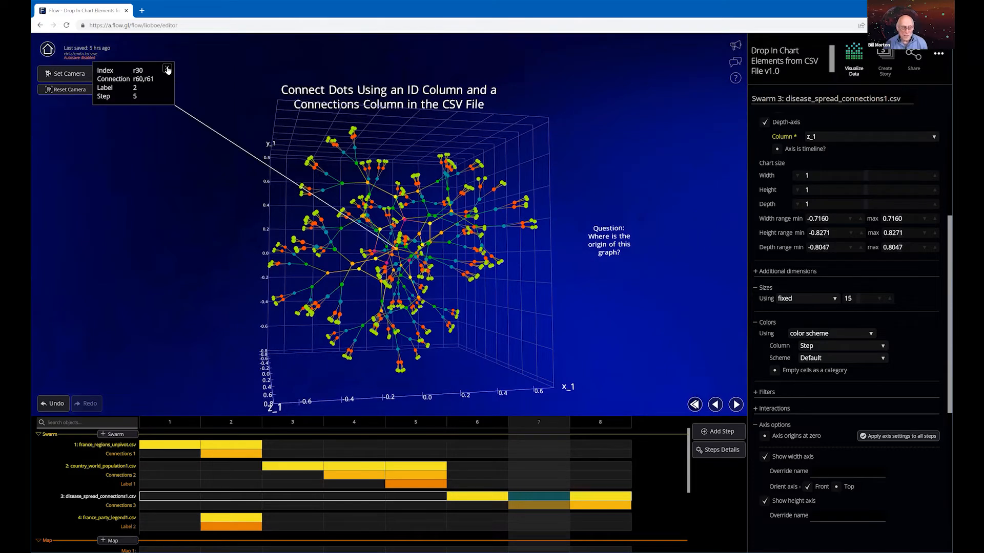
left_click(533, 253)
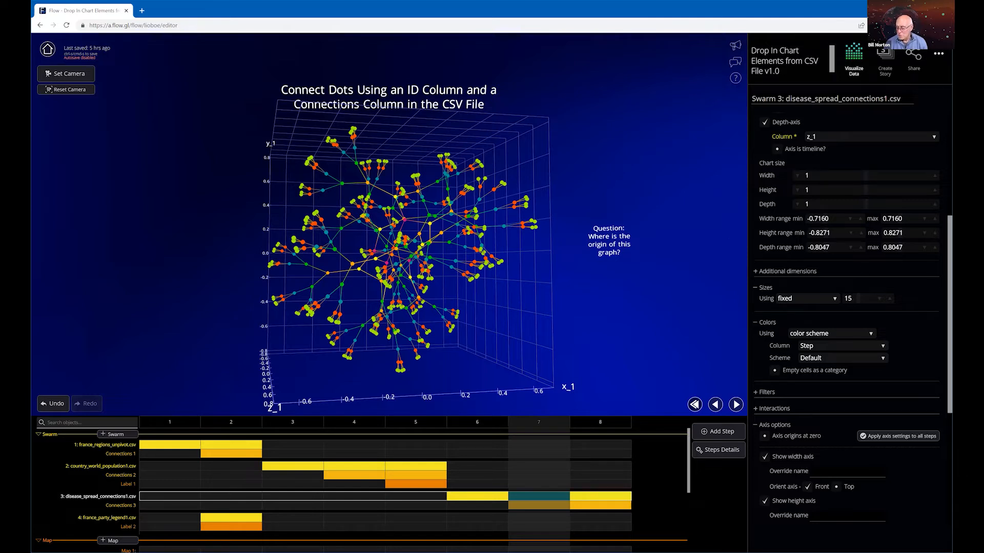
Review the Dot_Size column in the disease_spread_connections1.csv data source and close it
scroll(774, 153, "up", 5)
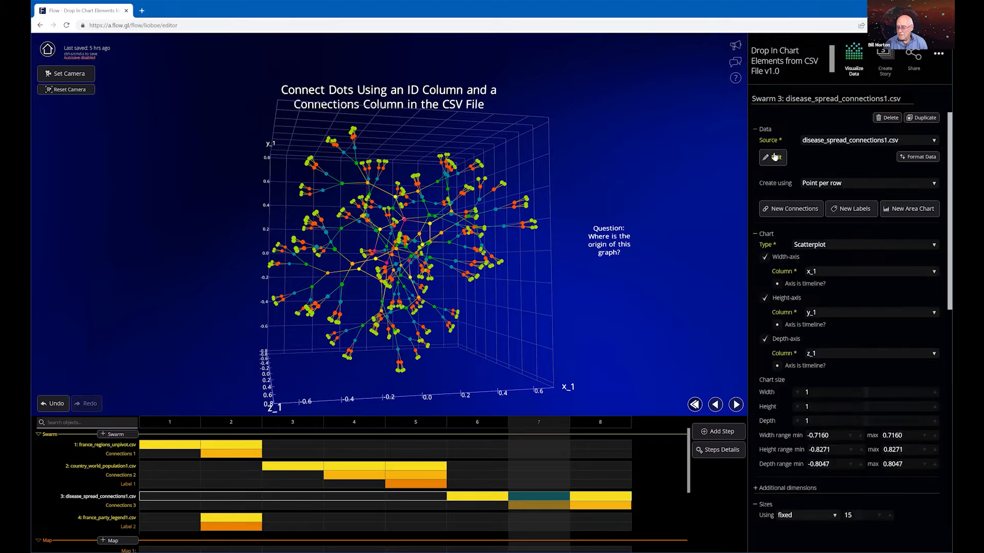
left_click(774, 152)
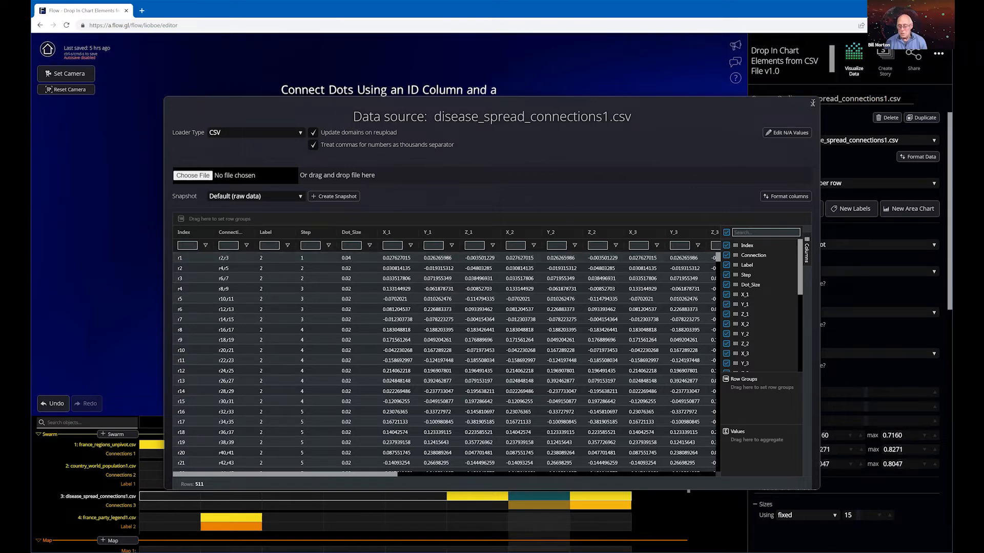
key("Escape")
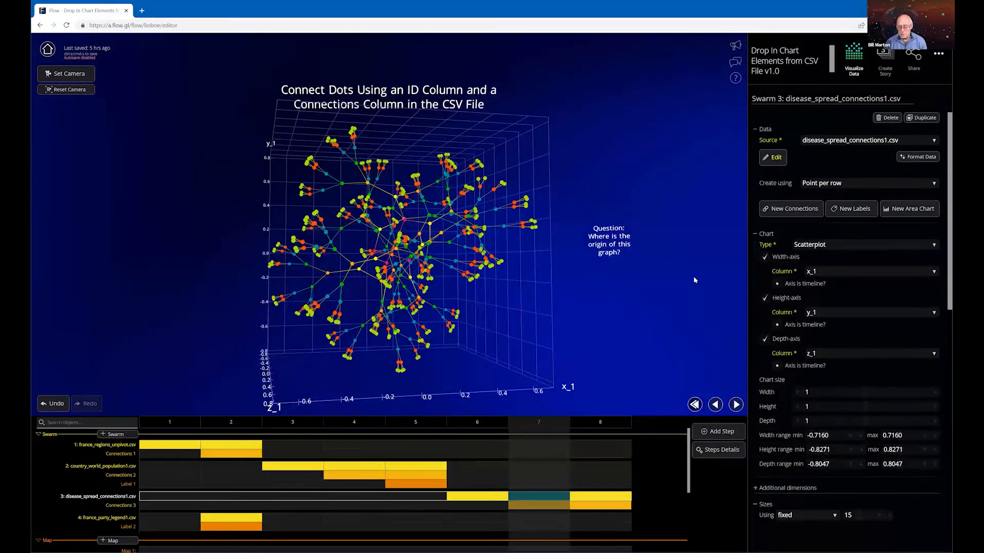
Advance to step 8, inspect the large red origin dot's details, dismiss them and examine the graph from several angles
left_click(735, 405)
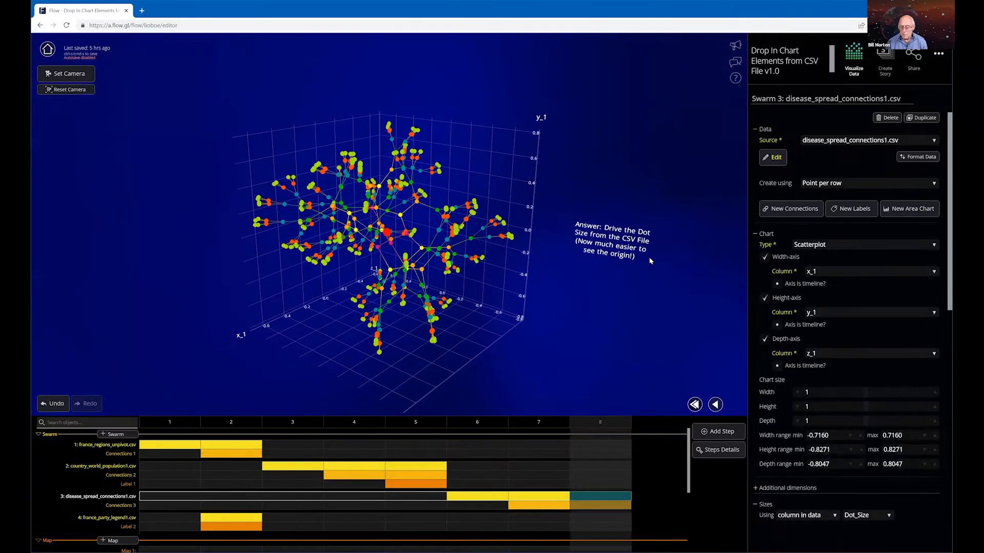
left_click(387, 237)
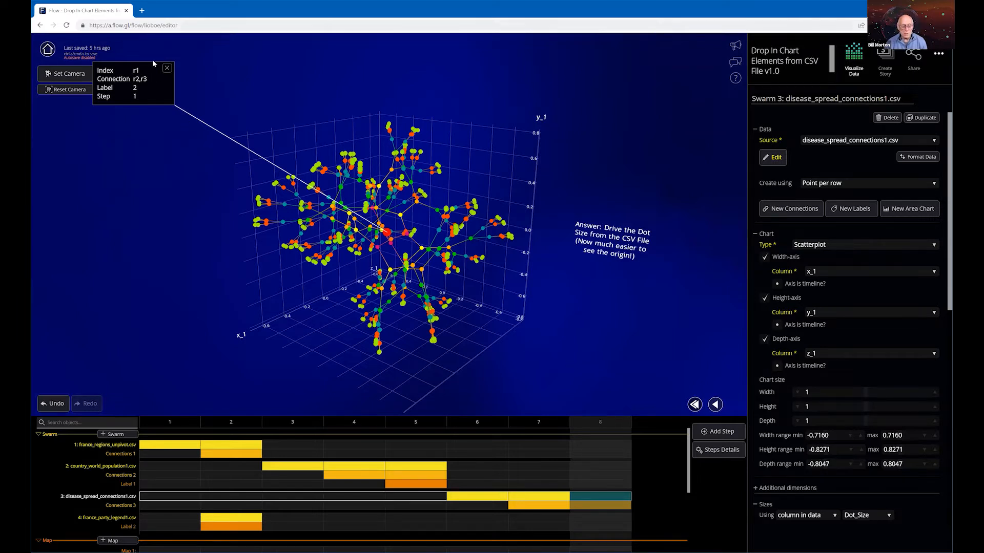
left_click(166, 66)
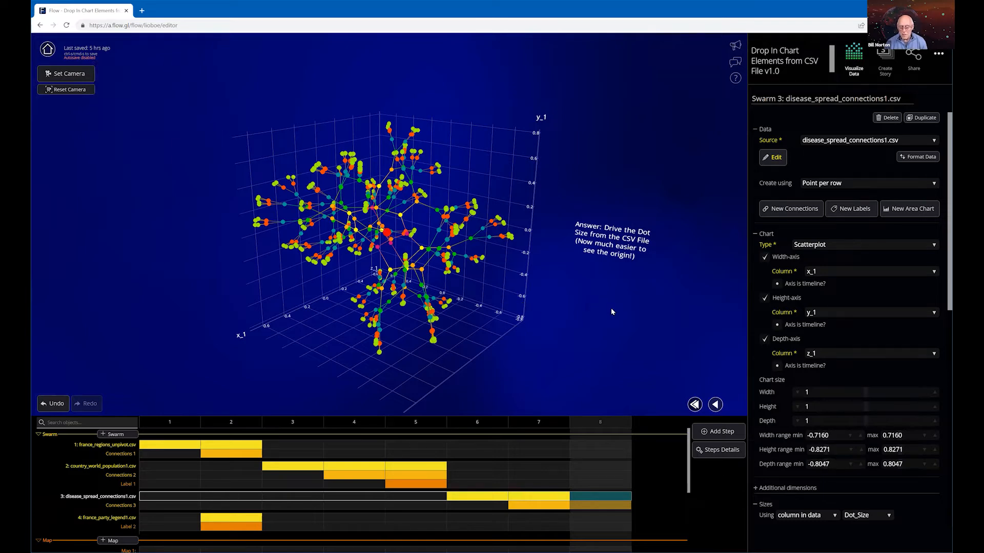
left_click_drag(610, 311, 591, 283)
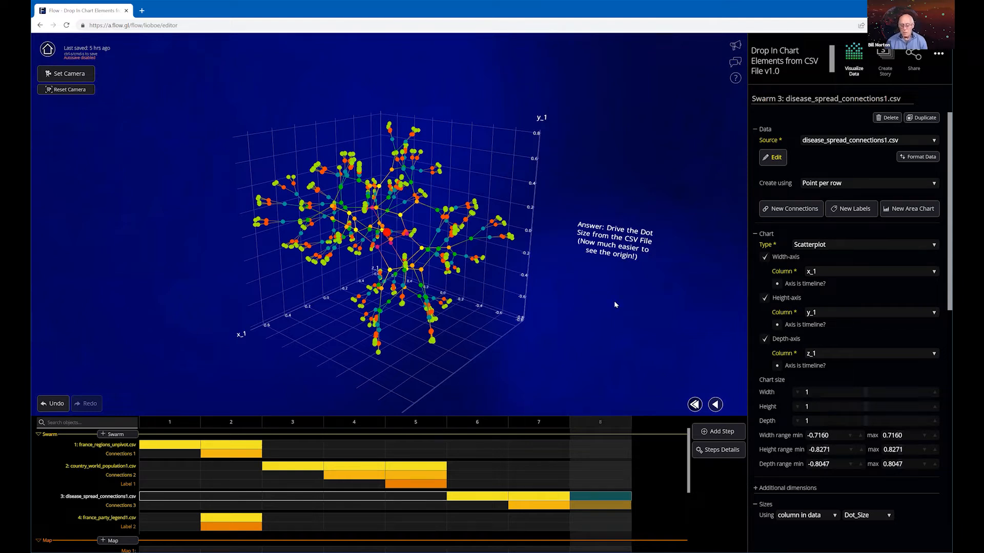
left_click_drag(626, 298, 569, 301)
left_click_drag(422, 261, 662, 336)
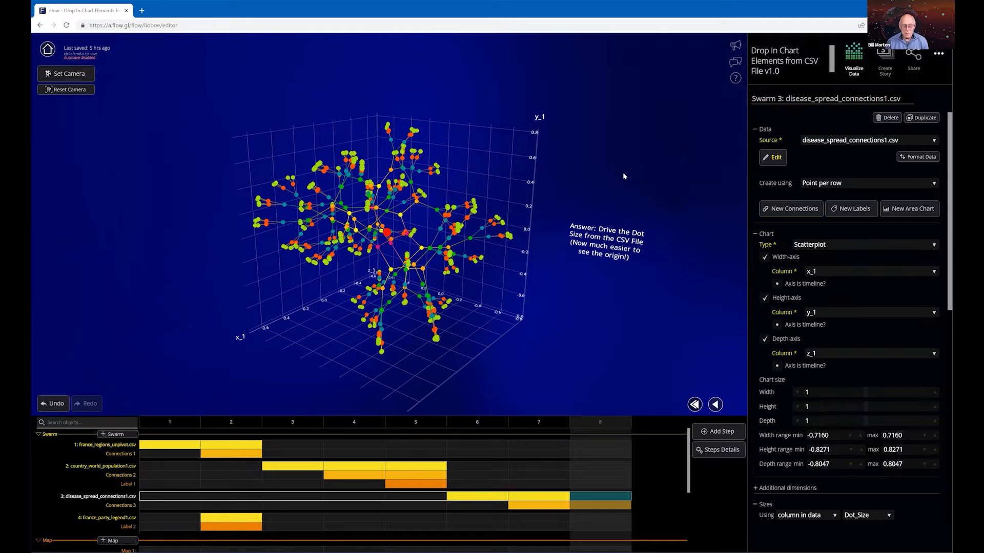
left_click_drag(623, 176, 641, 194)
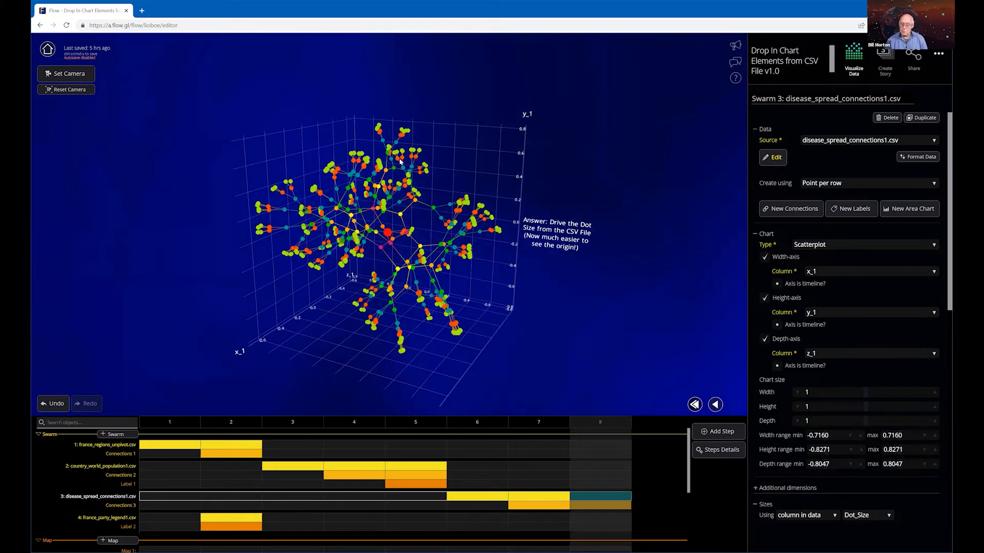
left_click_drag(585, 265, 594, 265)
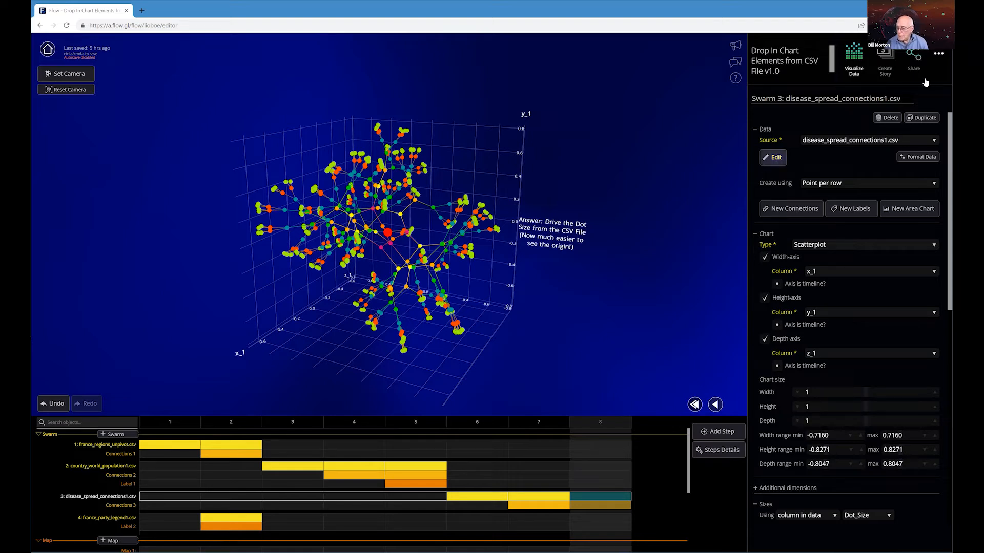
Browse the replacement CSV files for the disease_spread_connections1.csv data source, then close the source without replacing its file
left_click(780, 158)
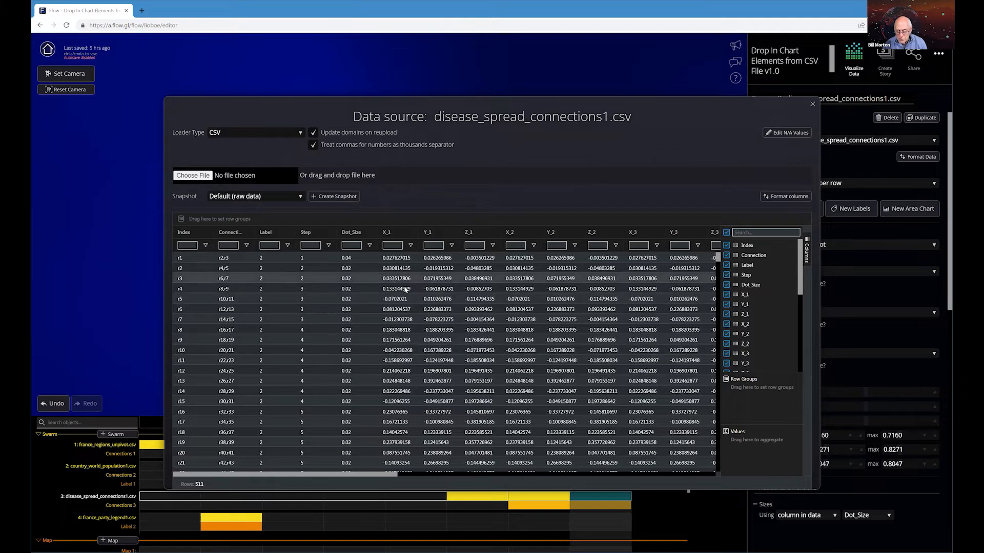
left_click(192, 175)
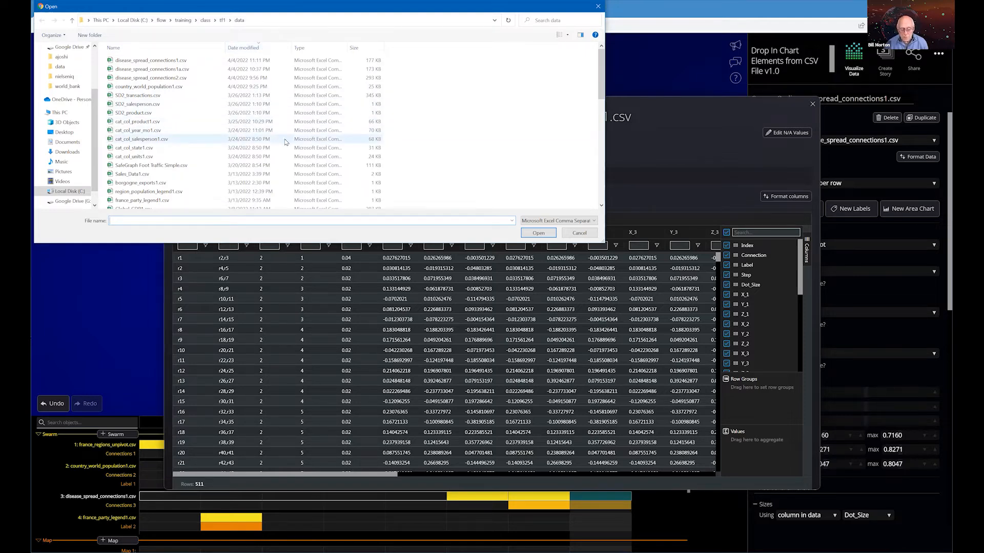
left_click(170, 96)
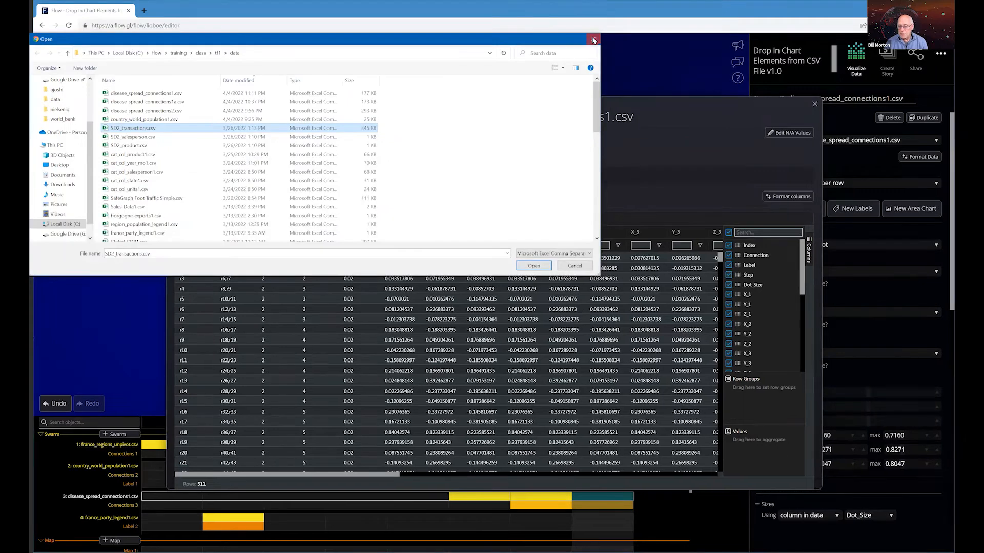
left_click(542, 264)
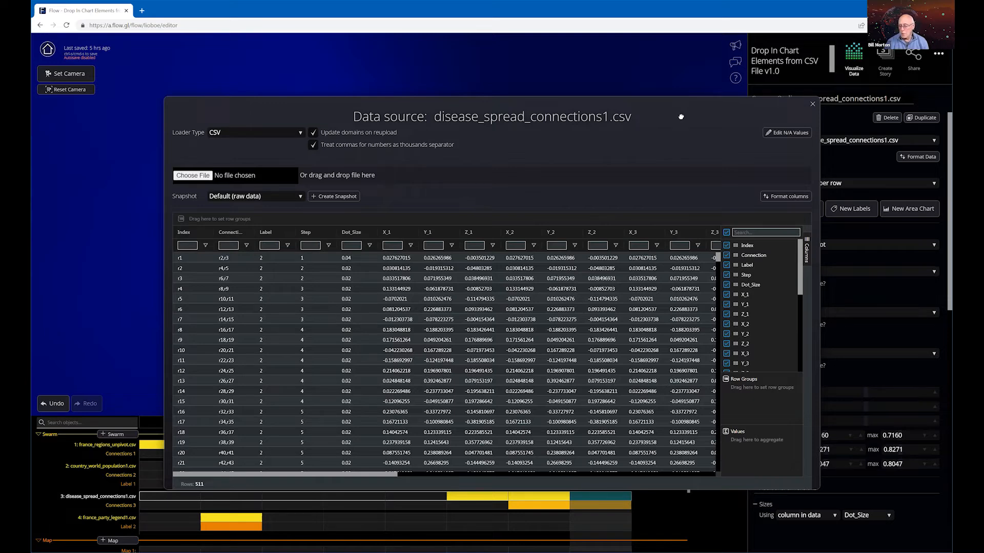
left_click_drag(681, 116, 677, 116)
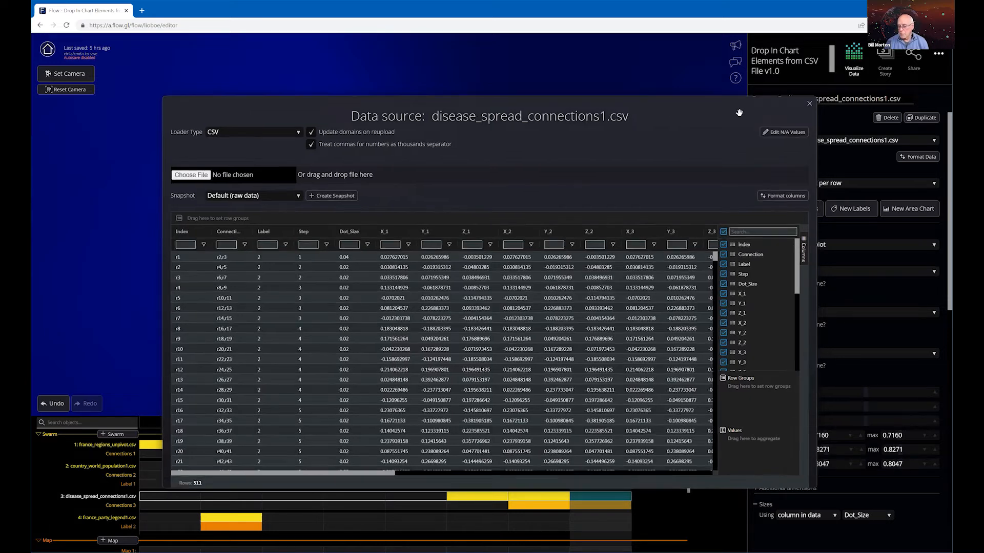
left_click(809, 105)
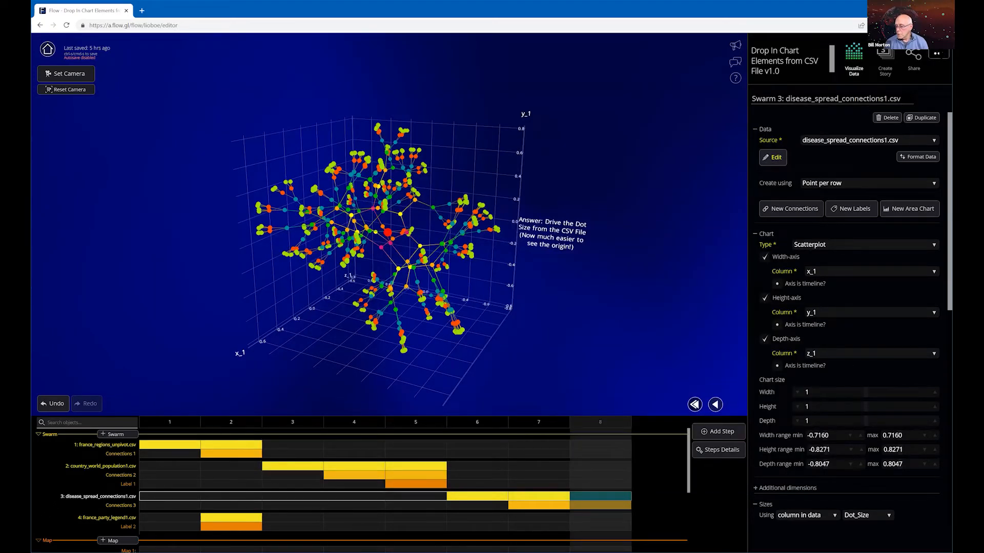
Show the project's data sources, browse replacement files for france_regions_unpivot.csv, then cancel and close that source
left_click(937, 54)
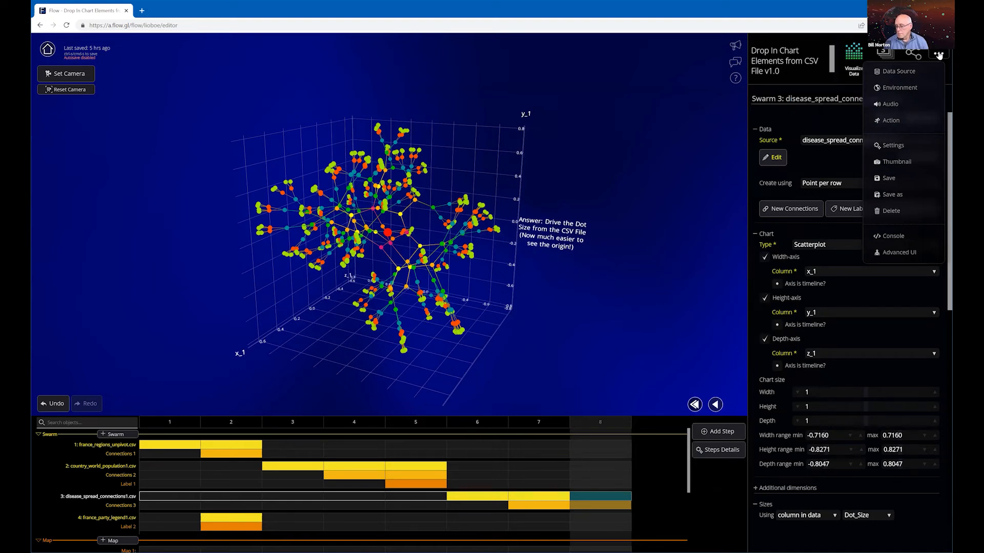
left_click(894, 73)
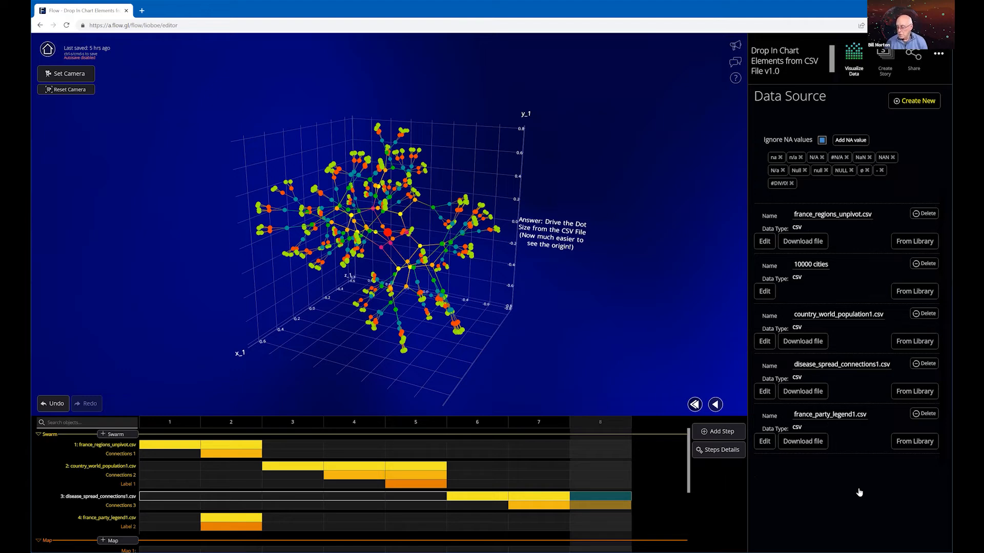
left_click(763, 242)
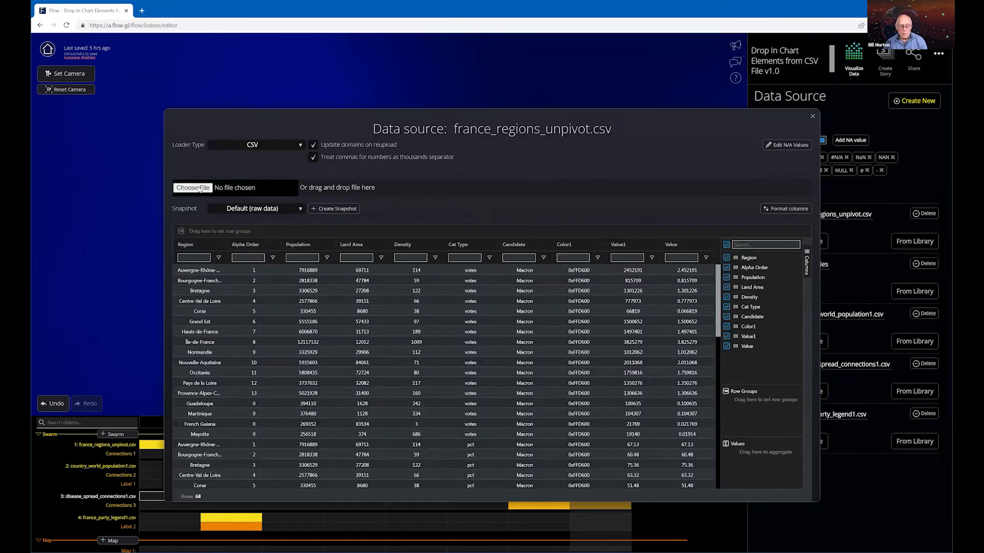
left_click(200, 188)
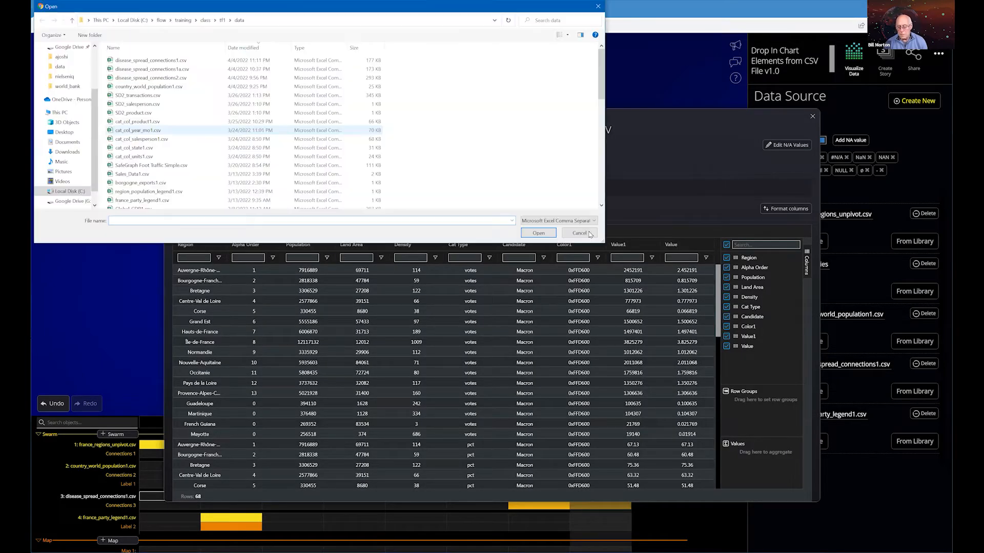
left_click(579, 233)
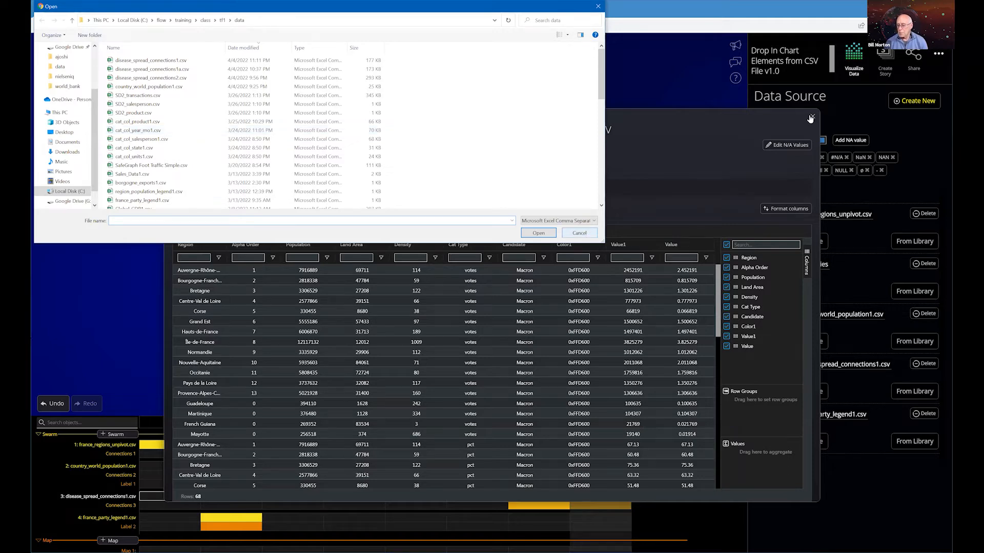
left_click(812, 119)
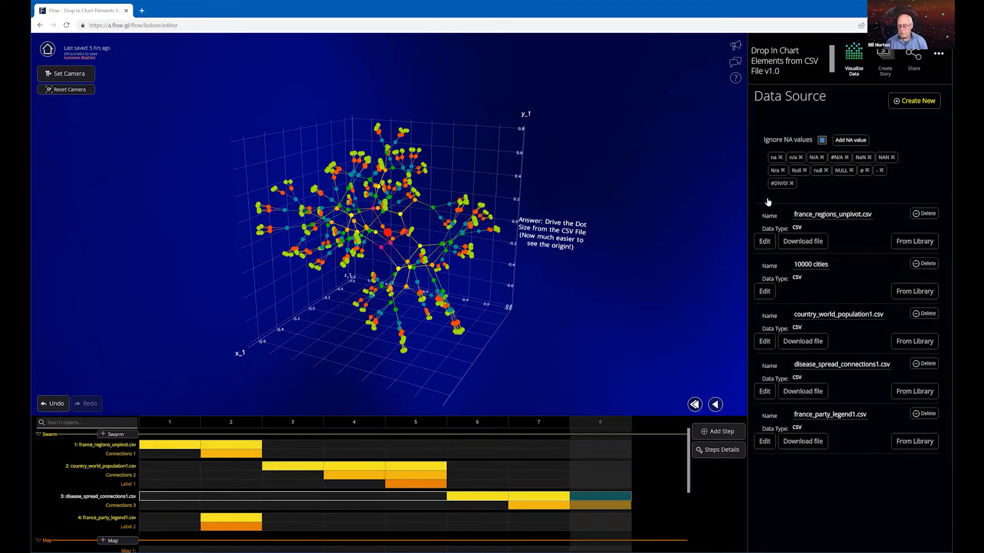
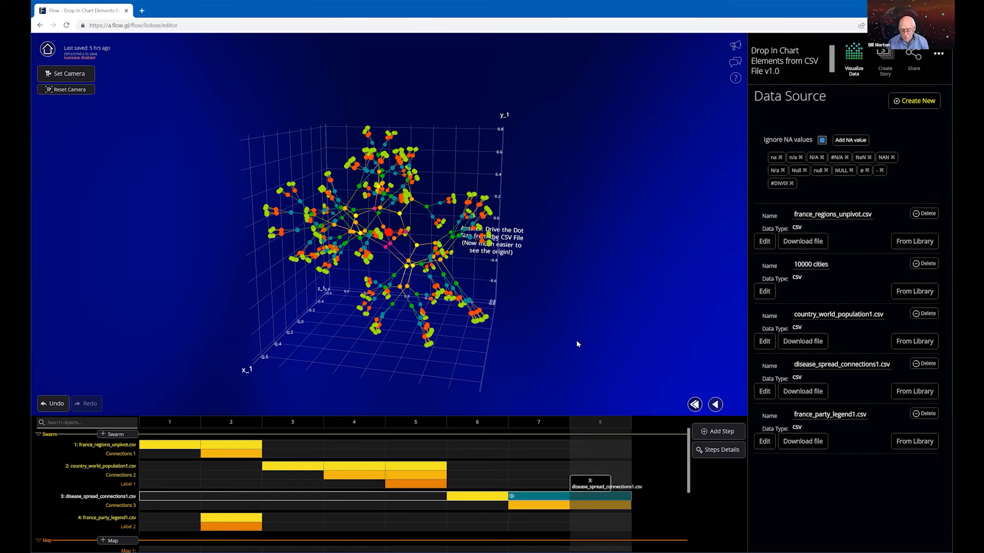
Show the step 4 country_world_population1.csv swarm, examine its dot_size and section_color settings, and select Connections 2
left_click(356, 468)
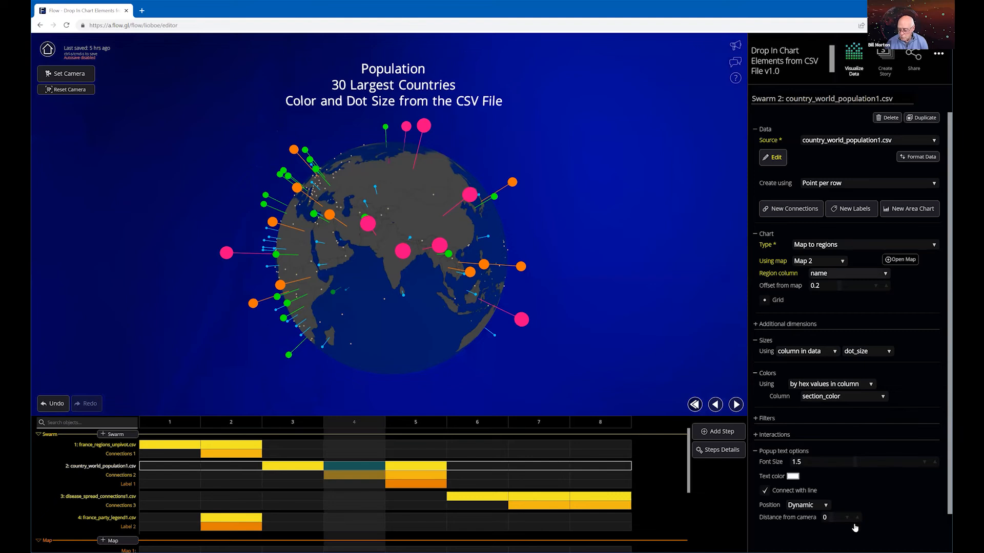
left_click(830, 518)
scroll(847, 425, "down", 1)
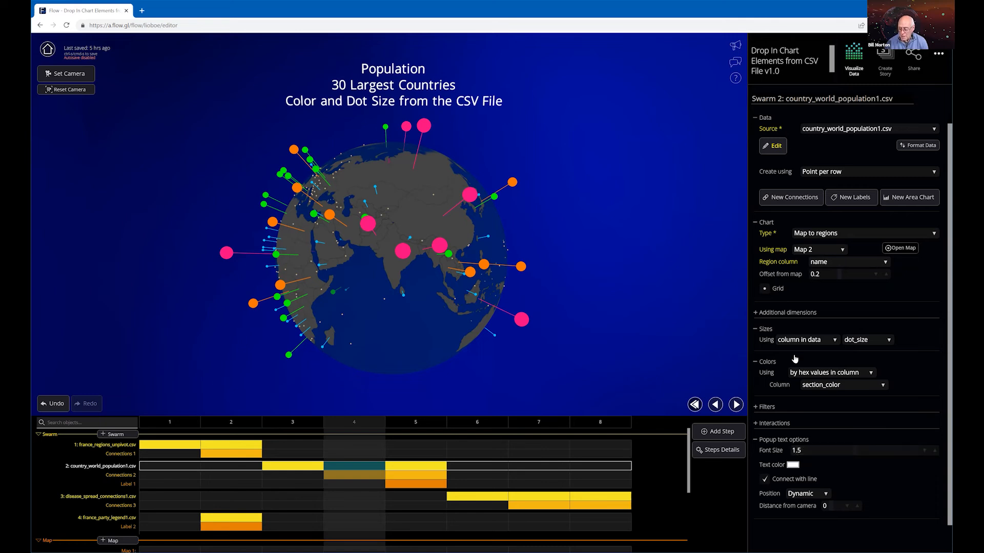
left_click(363, 480)
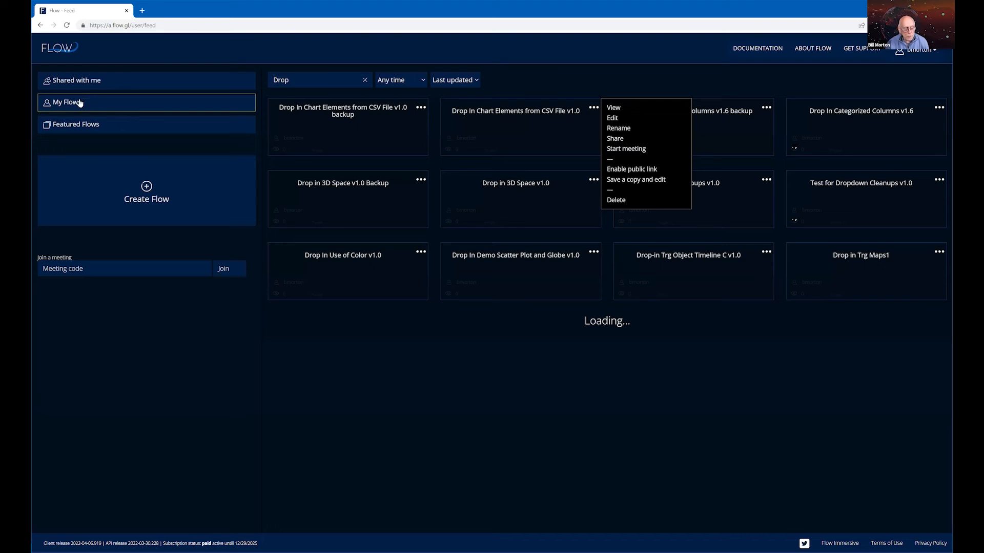
Show the Featured Flows, clear the Drop search filter and browse through the gallery
left_click(84, 122)
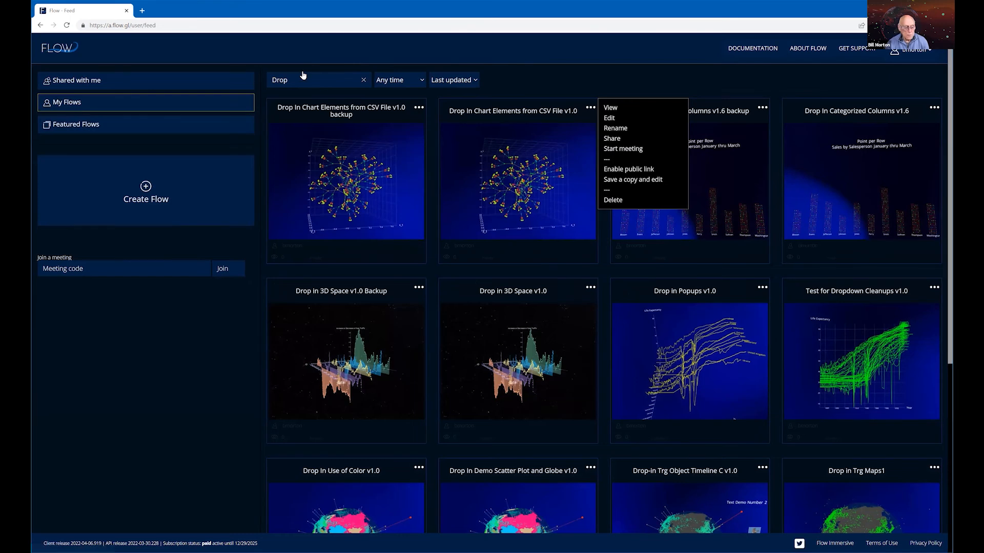
left_click(101, 125)
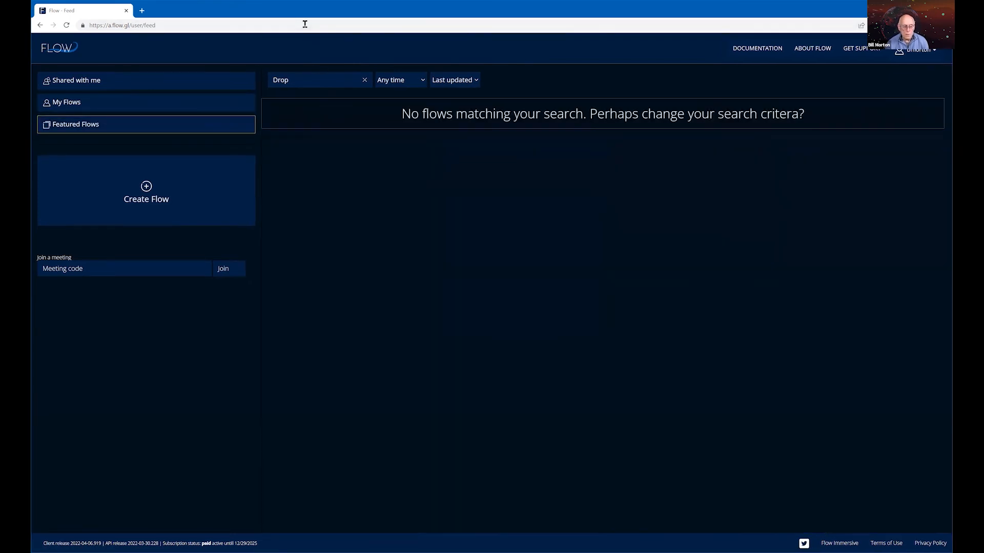
left_click_drag(290, 80, 250, 66)
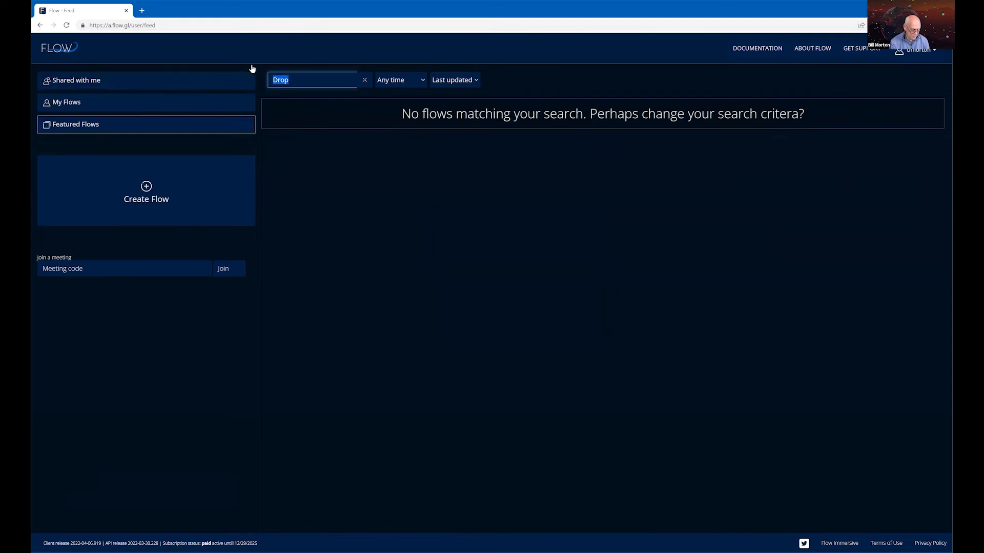
key("BackSpace")
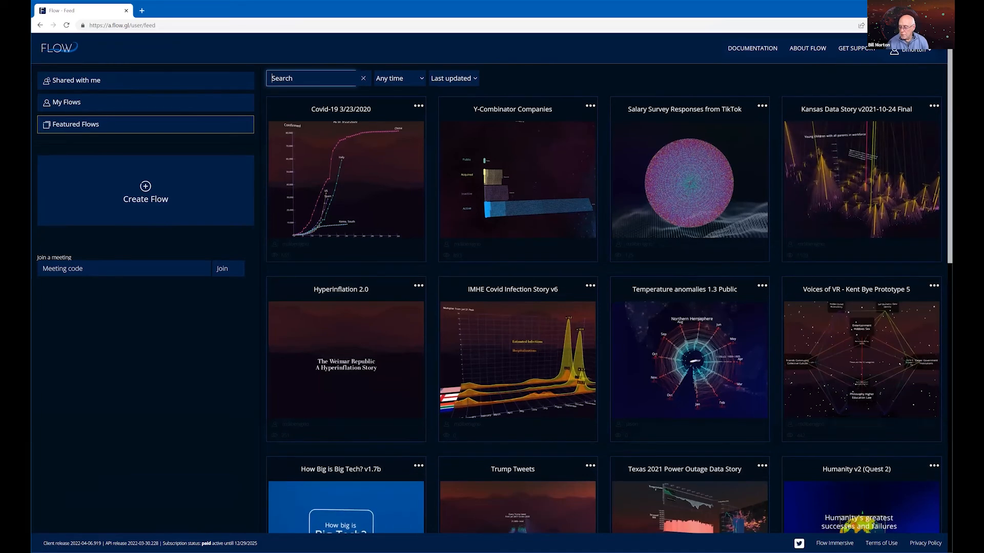
scroll(609, 297, "down", 1)
scroll(609, 297, "down", 3)
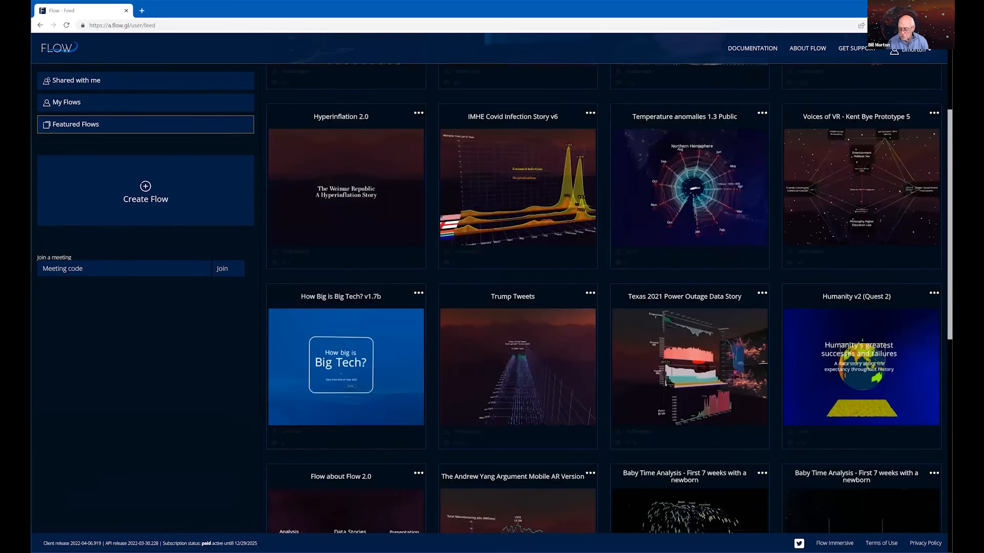
scroll(608, 297, "up", 2)
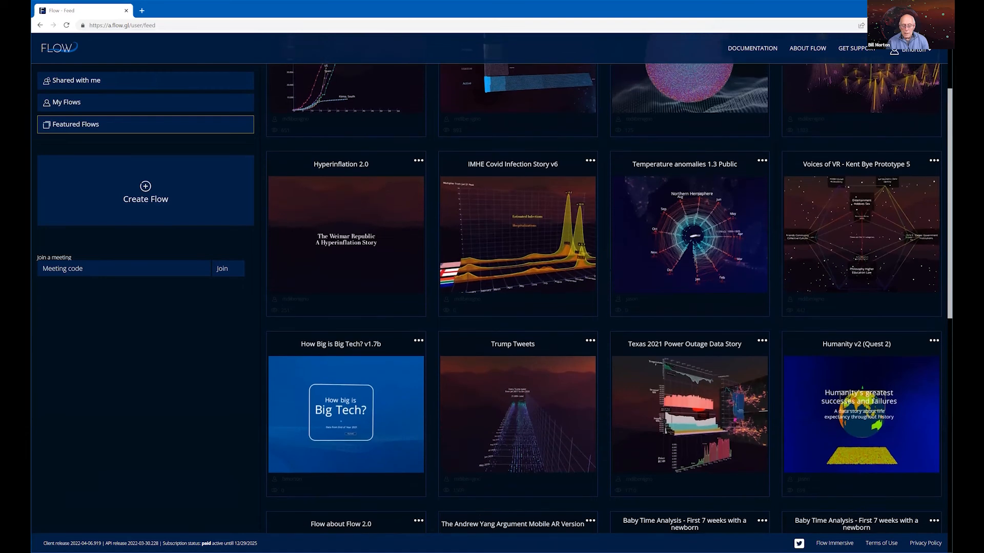
Open the Temperature anomalies 1.3 Public flow from the Featured Flows in the editor
scroll(608, 296, "up", 2)
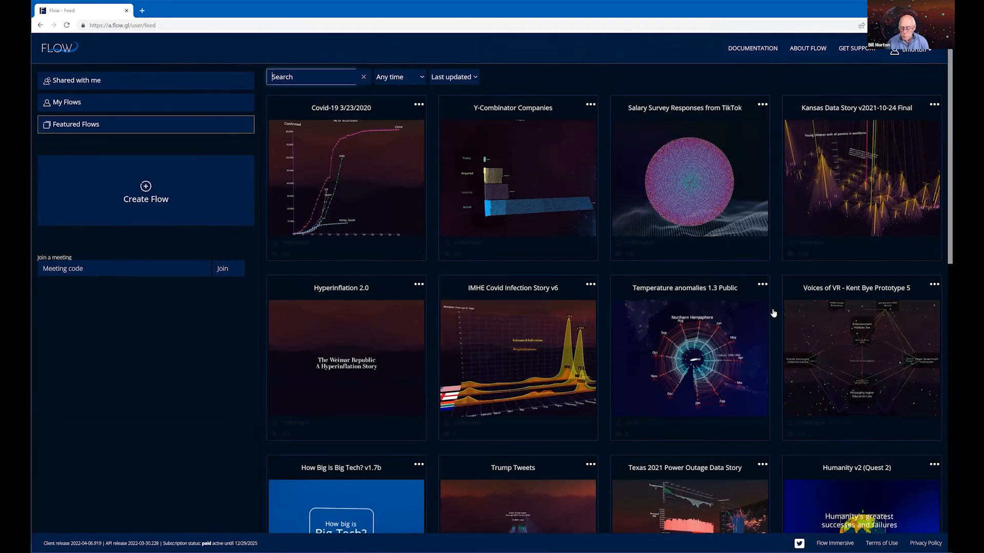
mouse_move(810, 323)
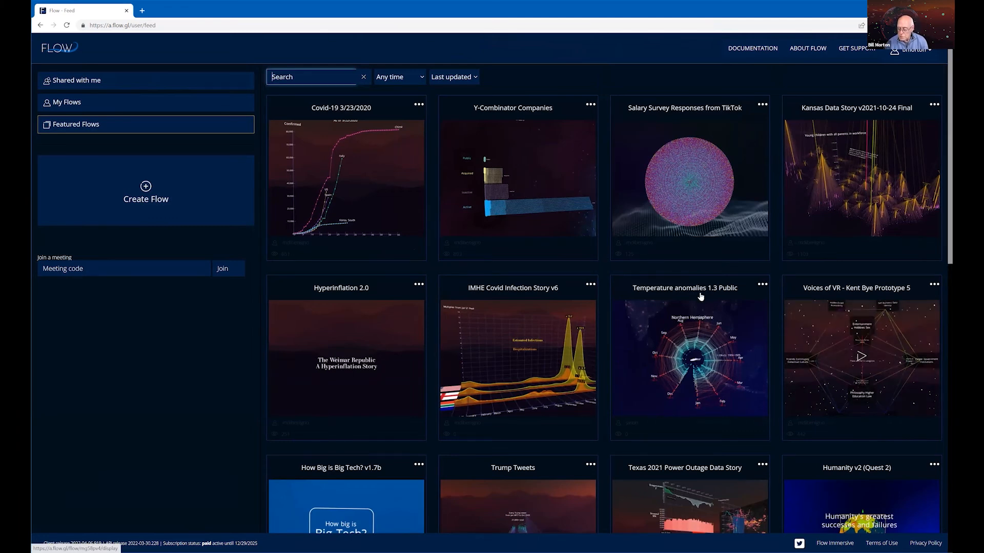
left_click(762, 285)
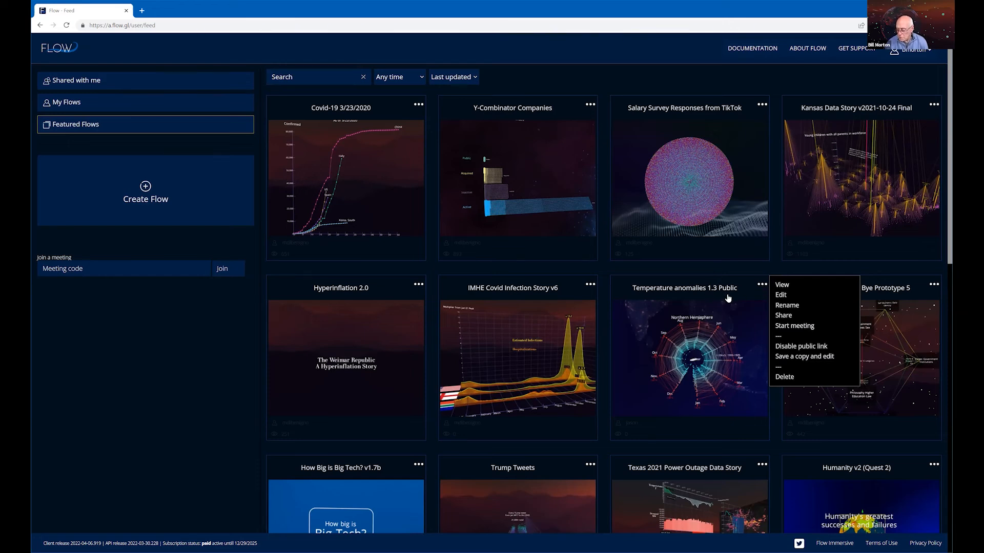
left_click(806, 360)
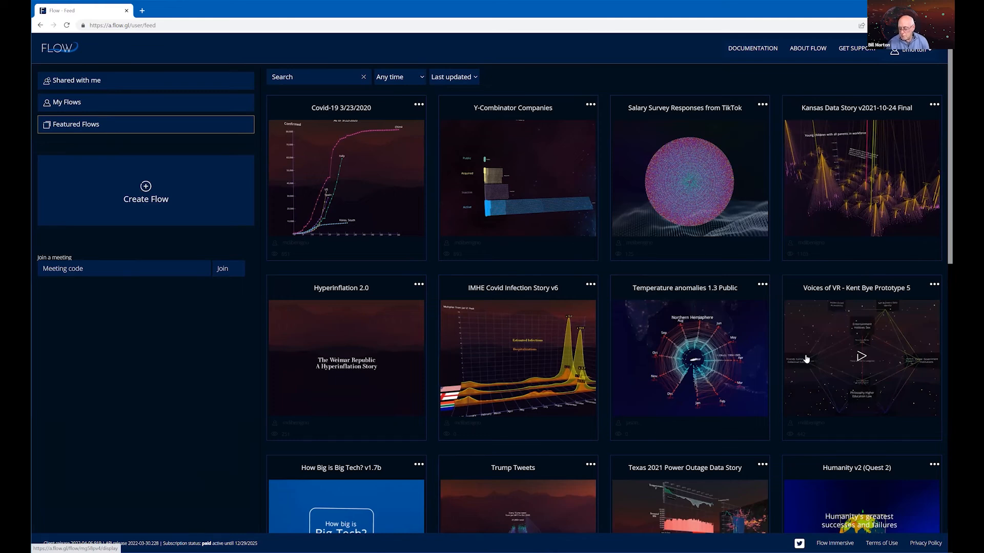
left_click(780, 346)
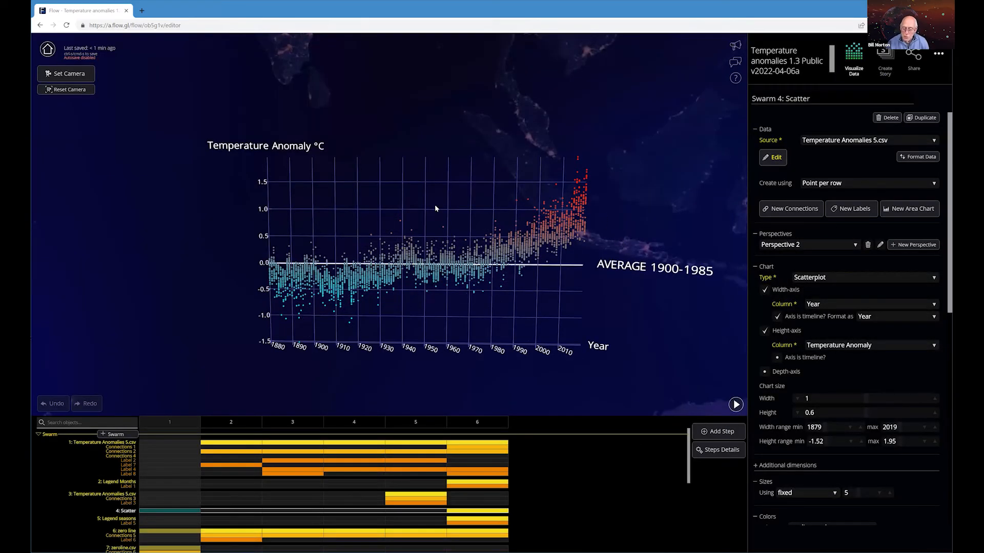
Show step 5 of the Temperature Anomalies 5.csv swarm, then examine its chart settings and the timeline's object rows
left_click(436, 447)
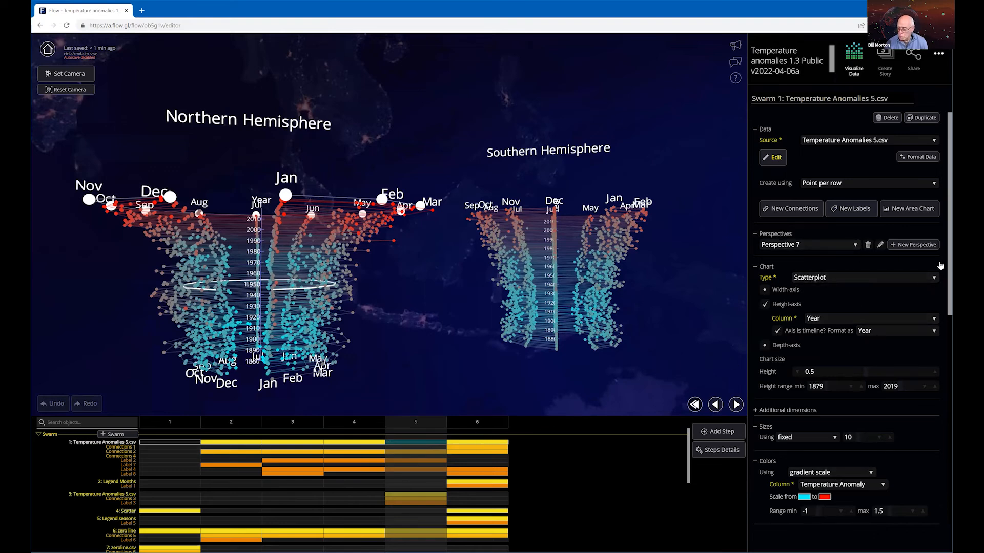
scroll(871, 279, "down", 1)
scroll(828, 322, "up", 1)
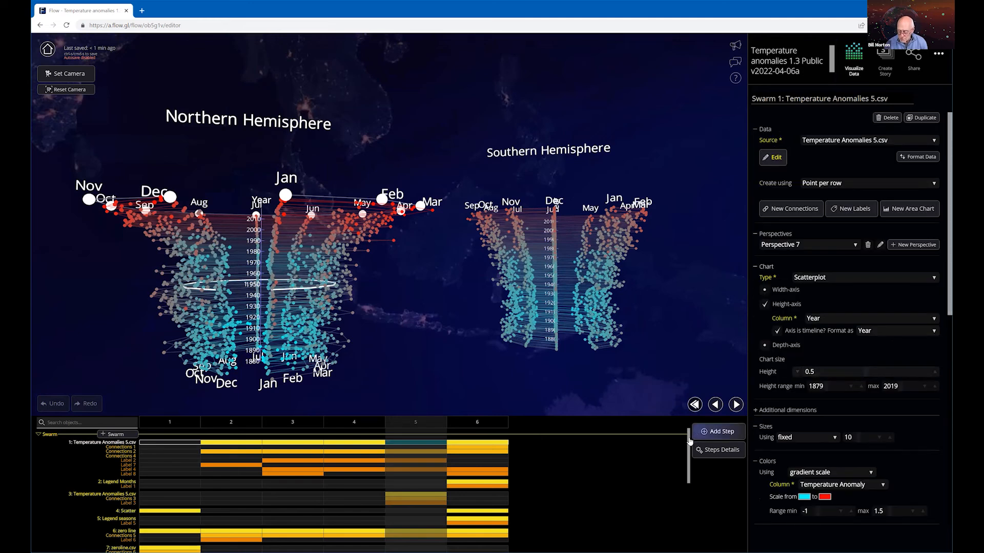
left_click_drag(689, 450, 687, 499)
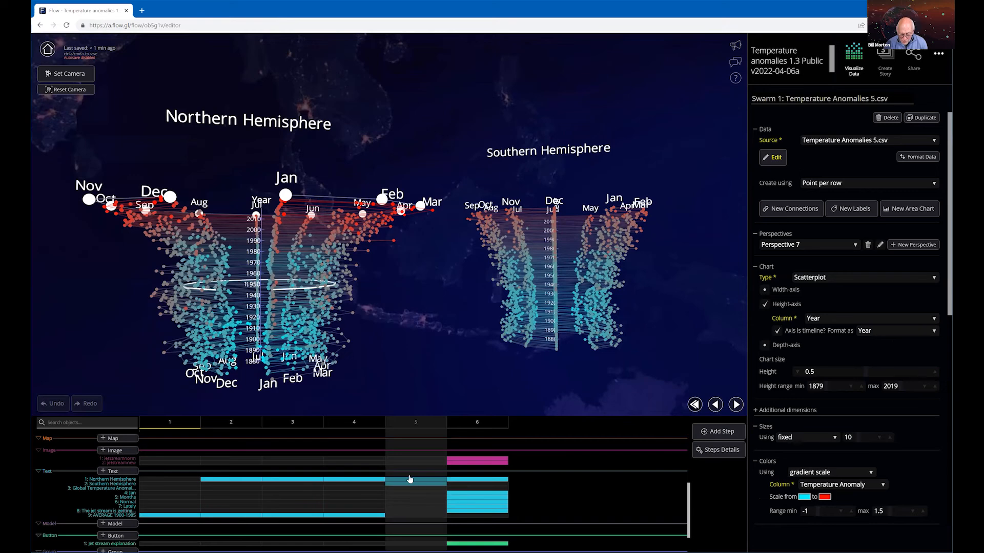
scroll(409, 479, "down", 1)
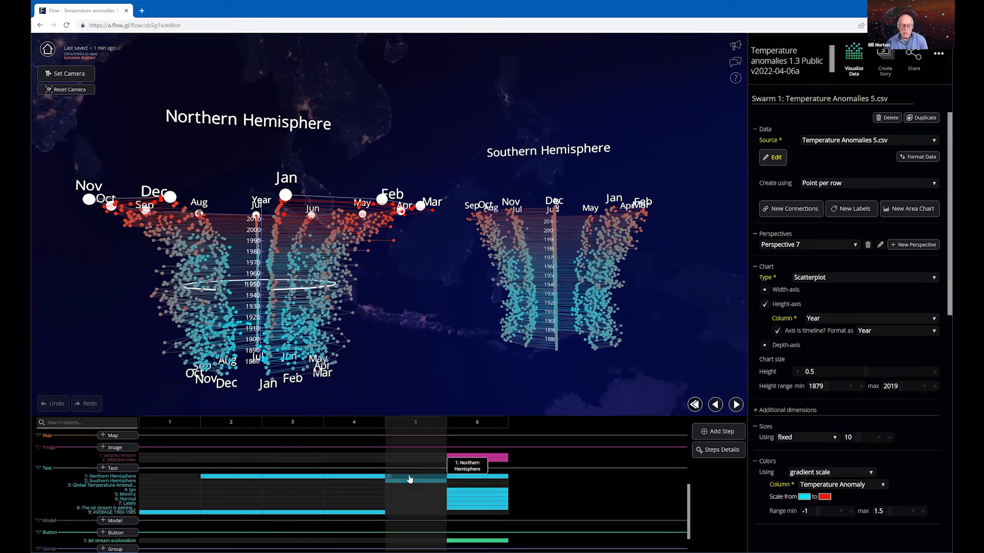
Select the Northern Hemisphere text and examine its text, wrapping and position settings
left_click(277, 121)
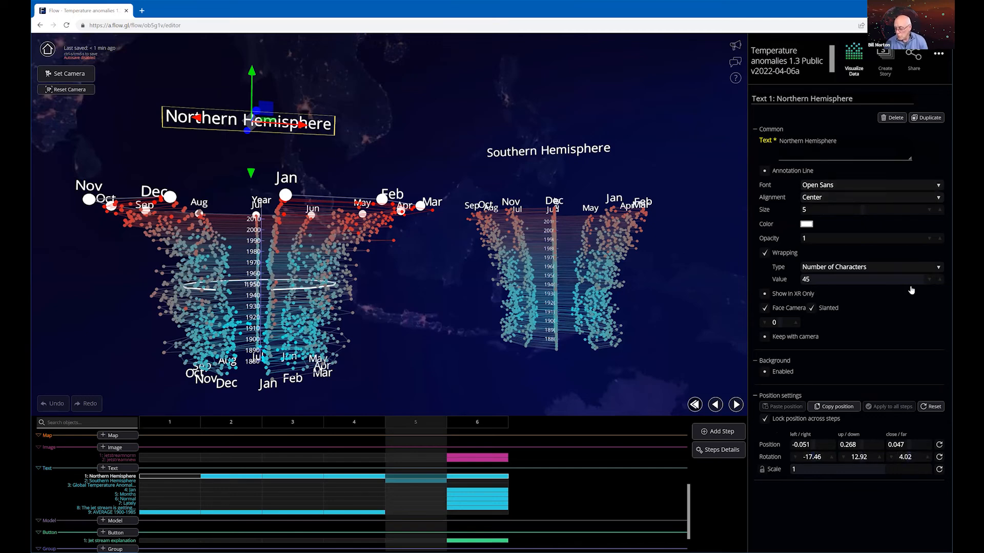
left_click(837, 283)
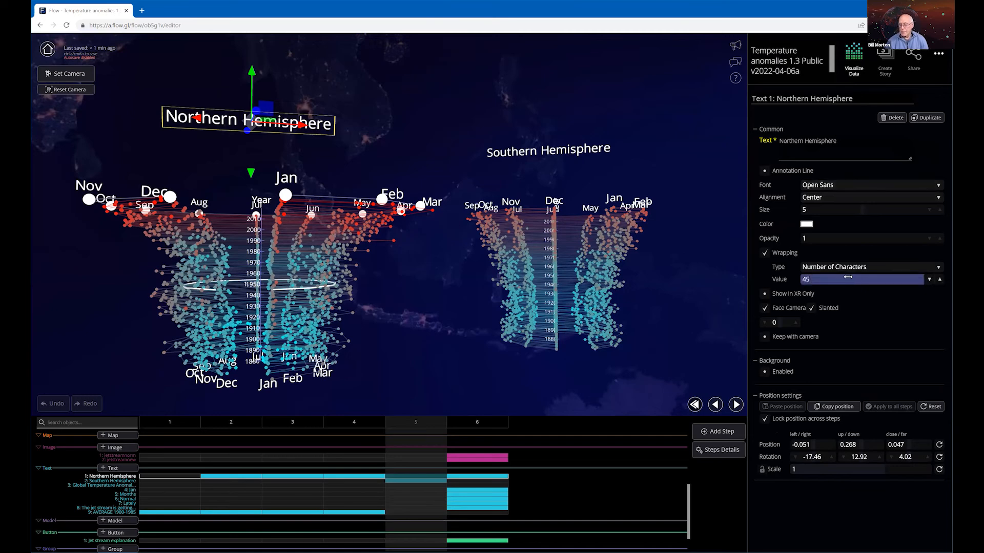
left_click(503, 459)
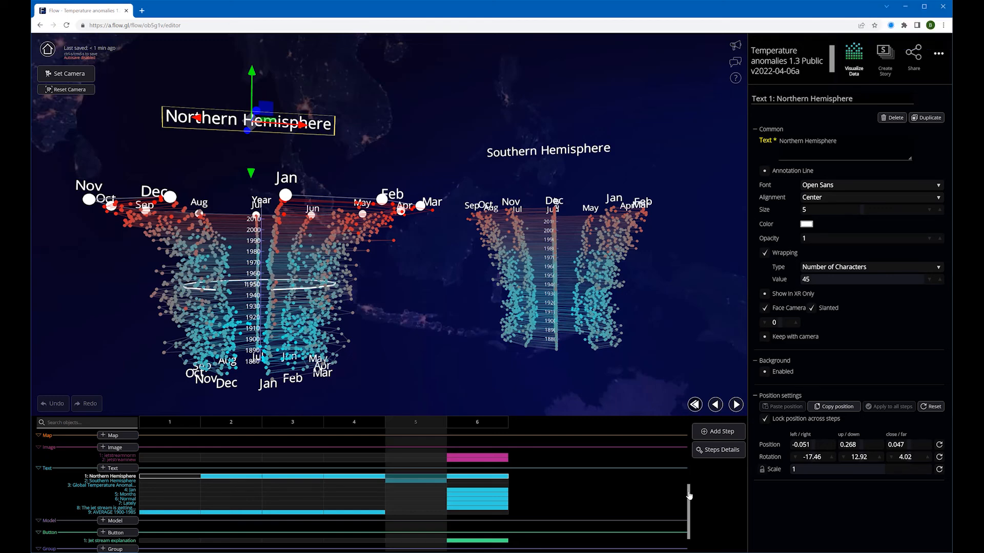
Examine which swarms, images, texts and buttons are used in each timeline step, then show step 6 with the Northern Hemisphere text
scroll(696, 436, "up", 5)
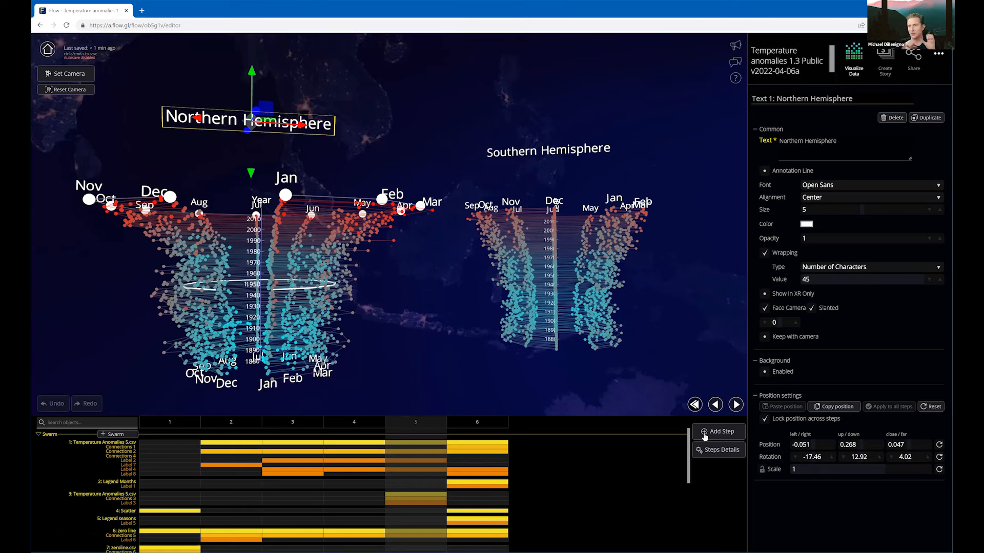
left_click_drag(689, 446, 693, 535)
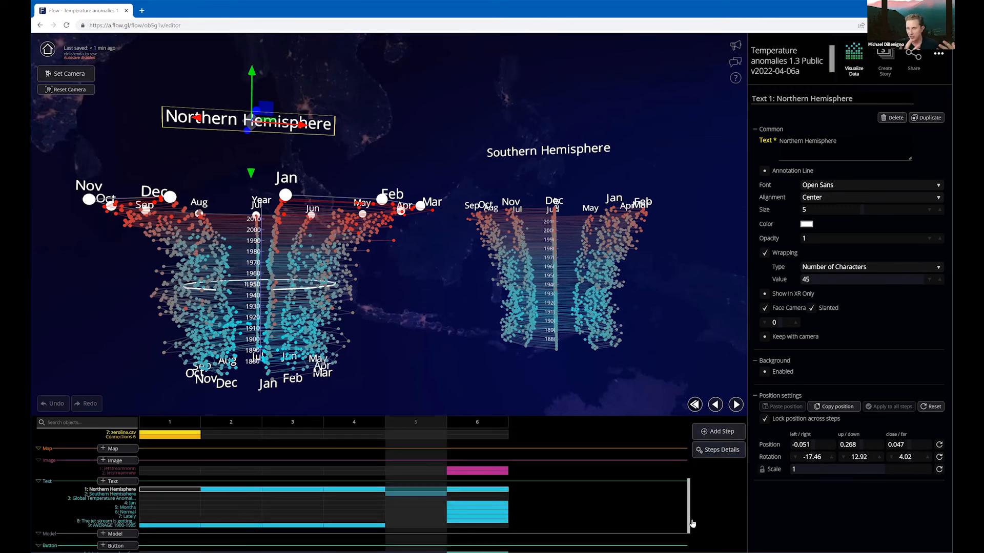
scroll(695, 511, "down", 1)
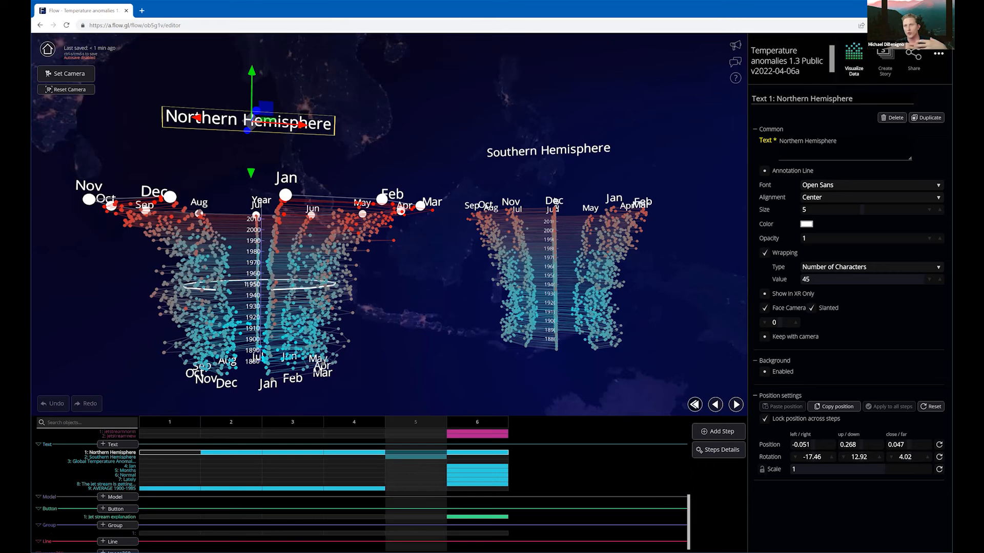
scroll(692, 487, "down", 5)
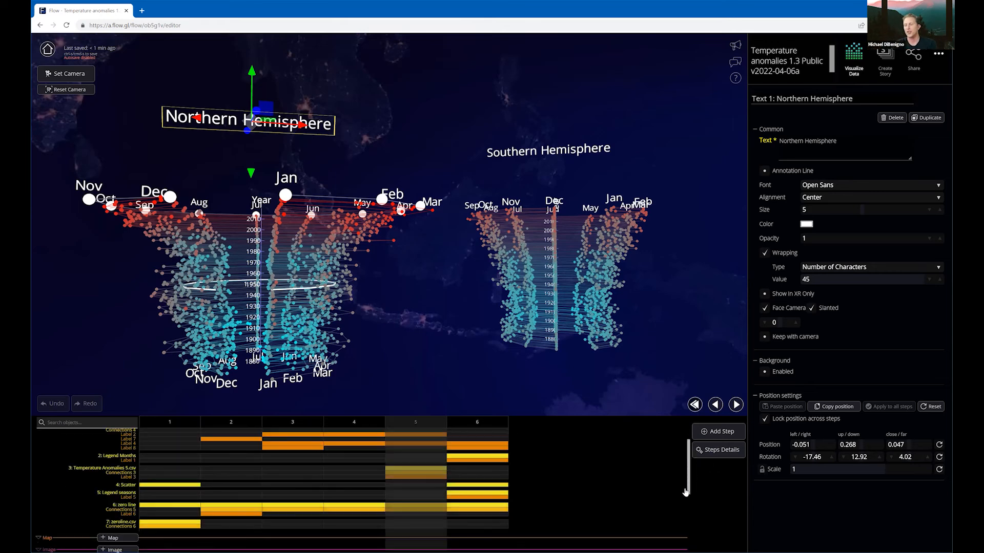
scroll(685, 487, "down", 4)
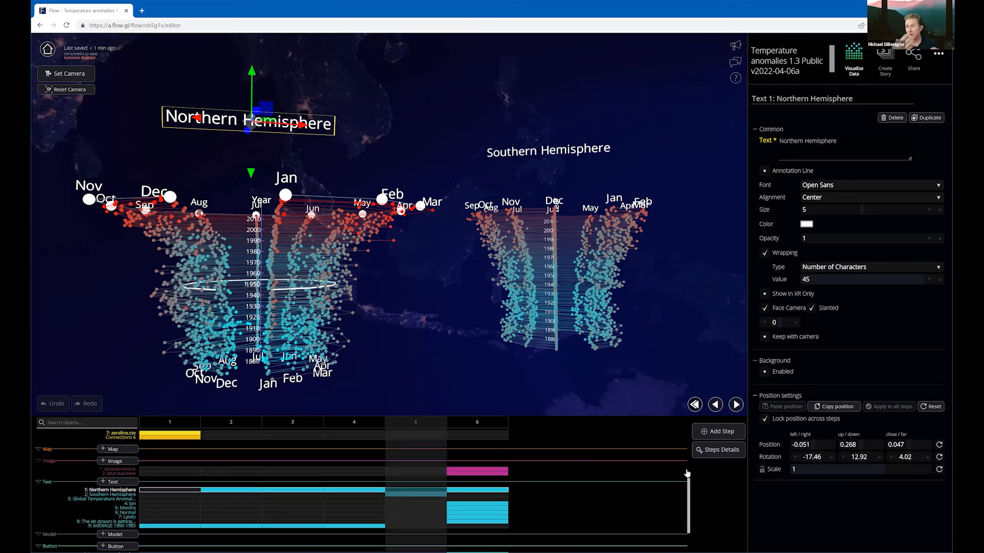
scroll(692, 444, "up", 3)
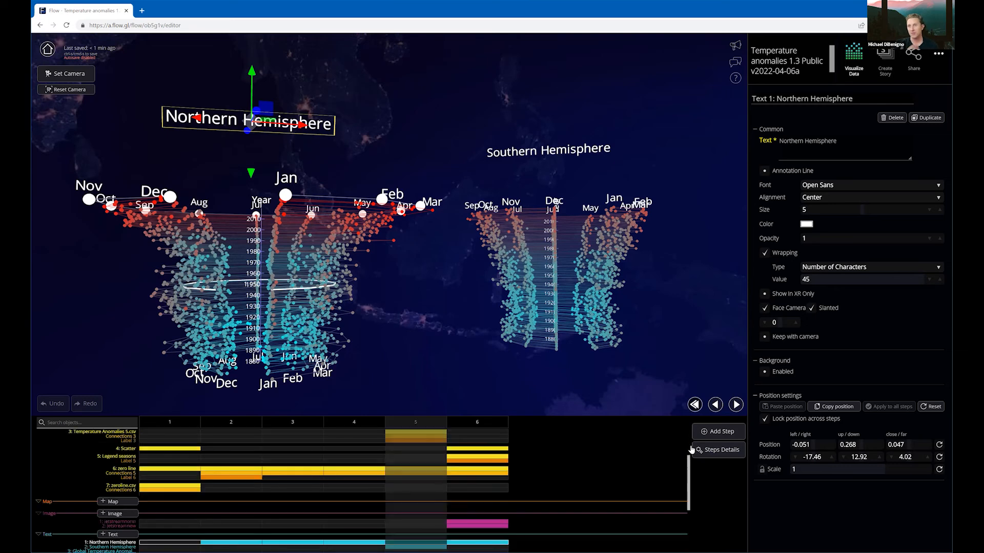
scroll(693, 443, "up", 2)
scroll(693, 444, "up", 2)
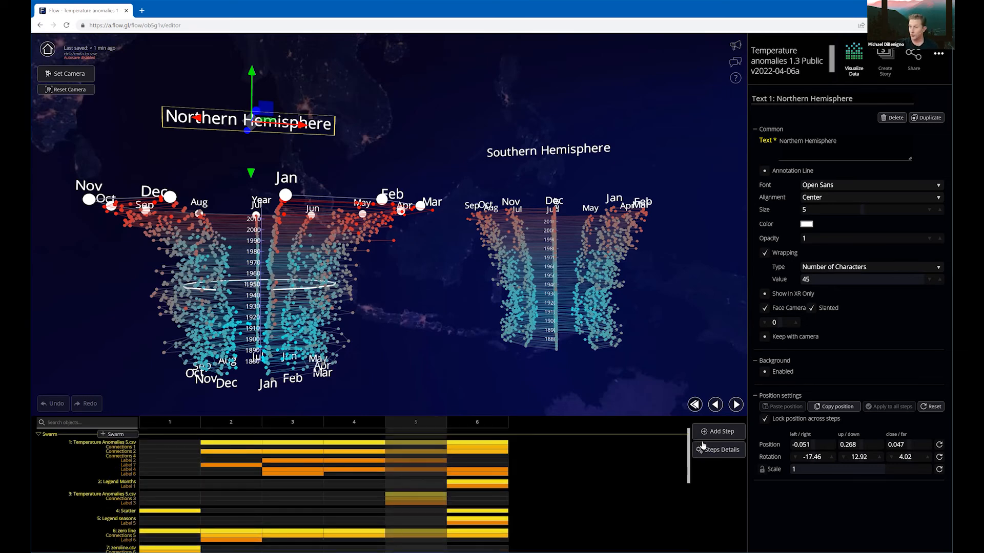
left_click(698, 448)
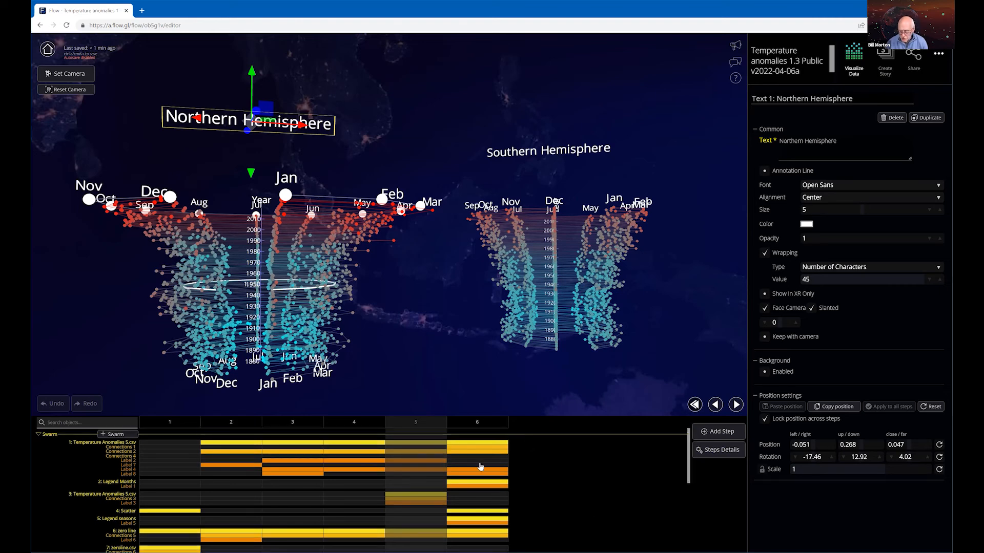
left_click(263, 449)
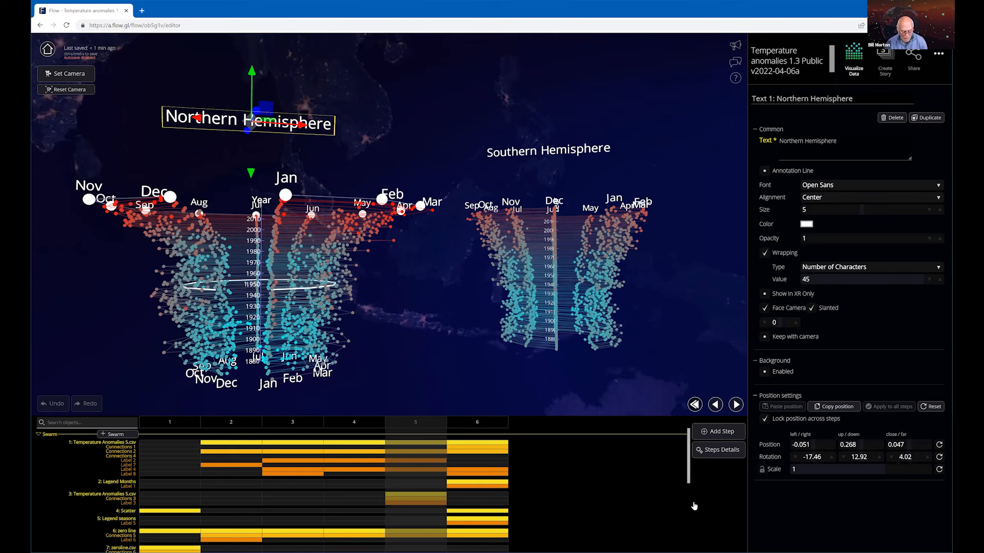
scroll(574, 501, "down", 3)
scroll(347, 475, "down", 1)
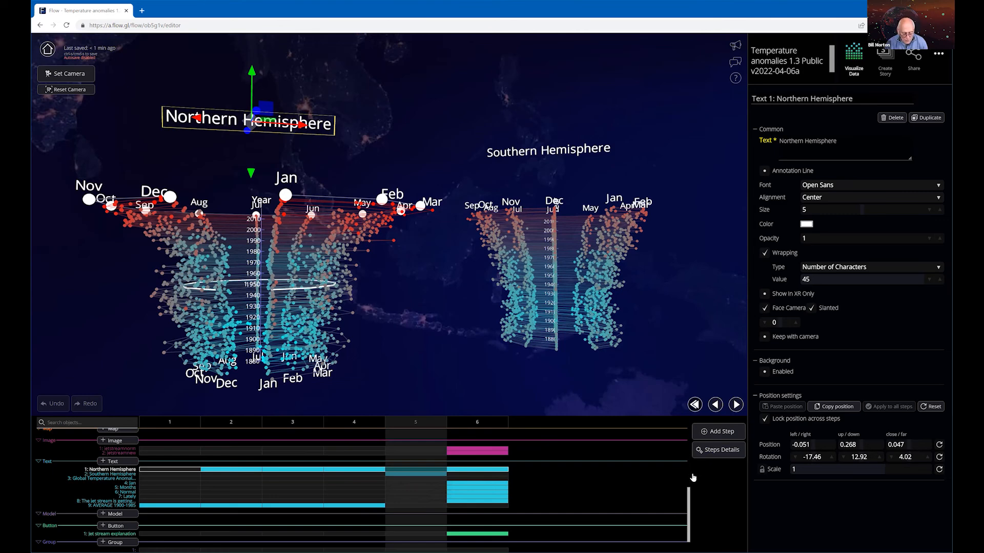
scroll(692, 482, "up", 3)
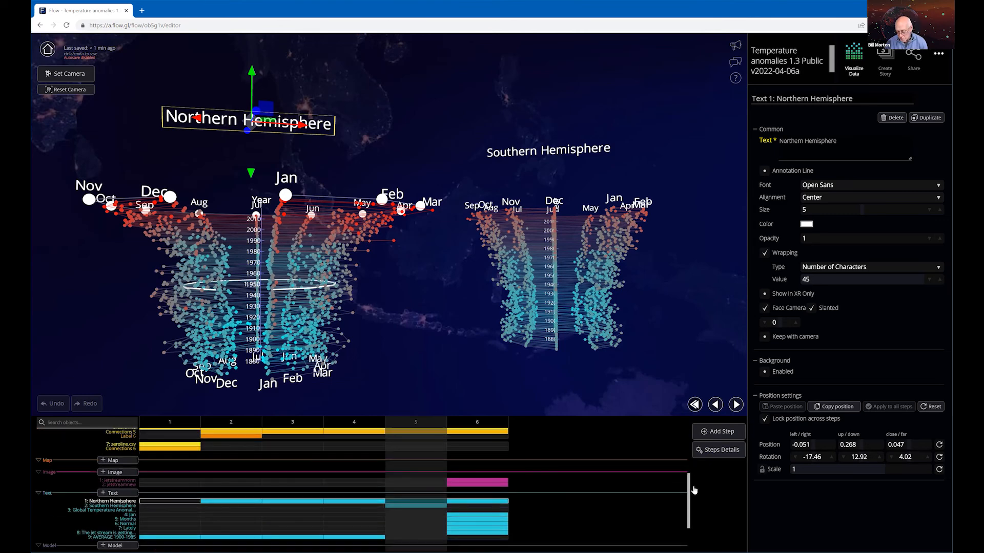
scroll(694, 492, "down", 1)
scroll(693, 494, "down", 2)
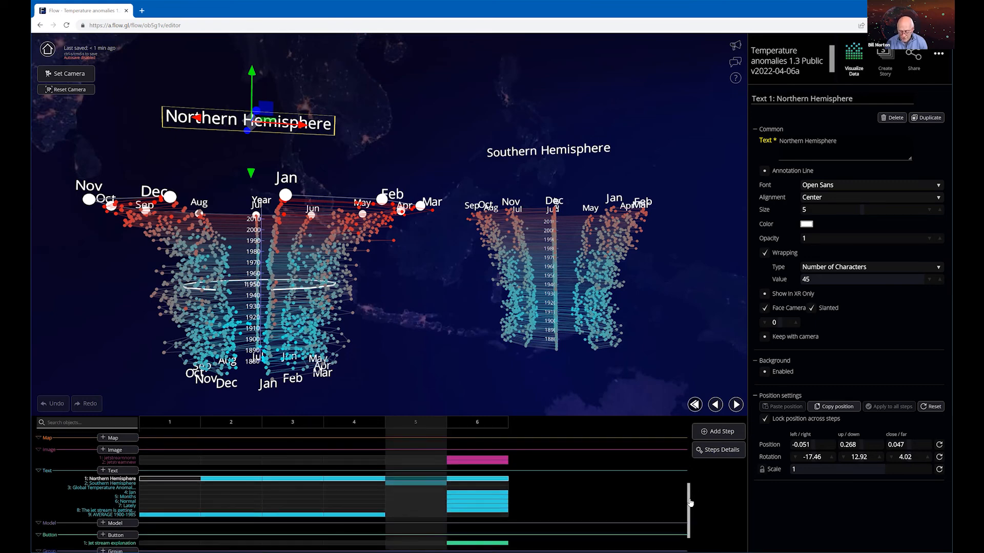
scroll(686, 503, "down", 1)
scroll(454, 537, "down", 1)
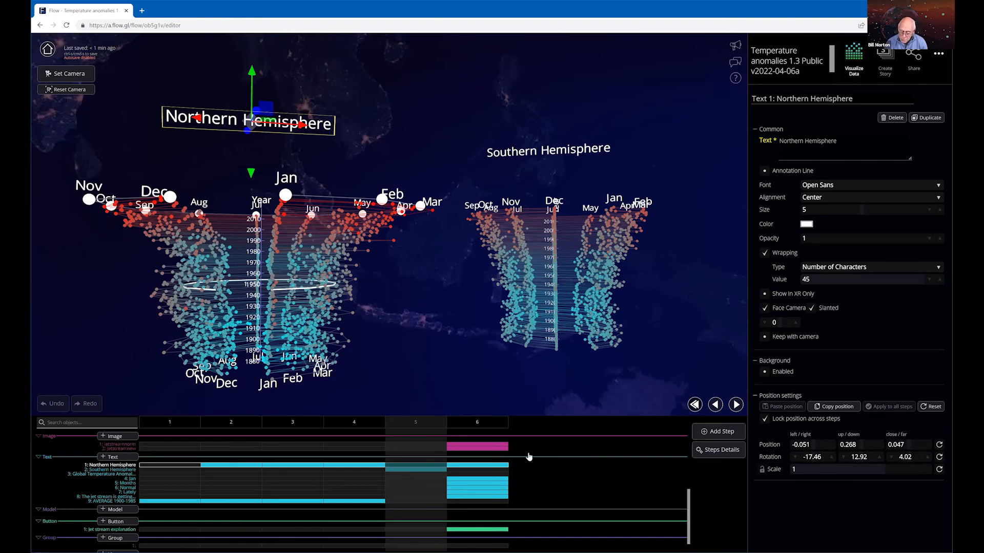
left_click(491, 469)
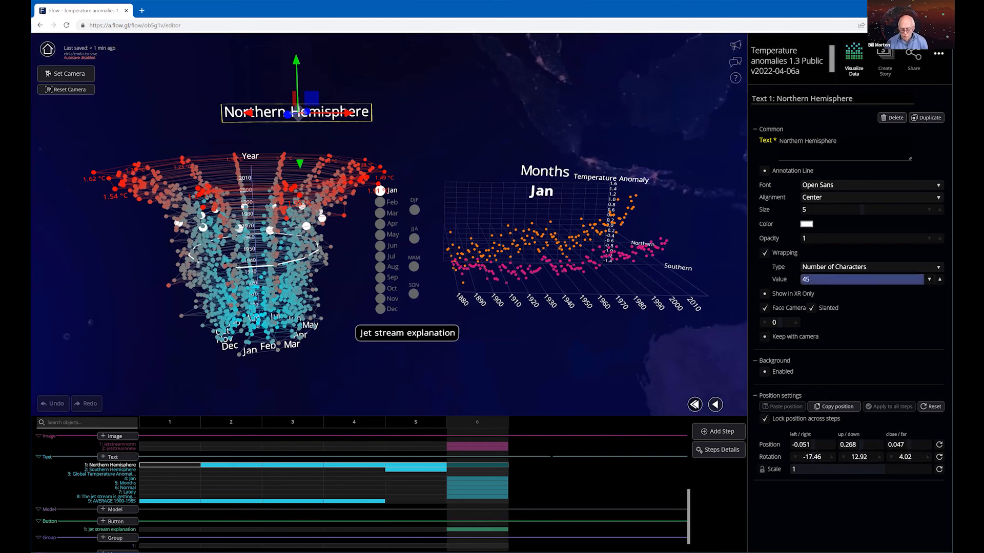
left_click(558, 454)
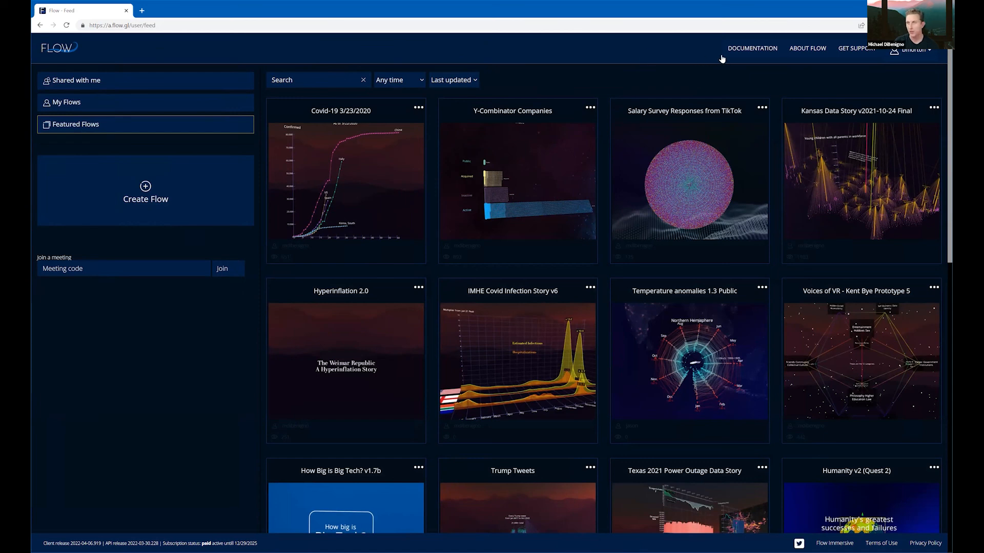
Open the Flow documentation and search the Help Center for "maps"
left_click(752, 48)
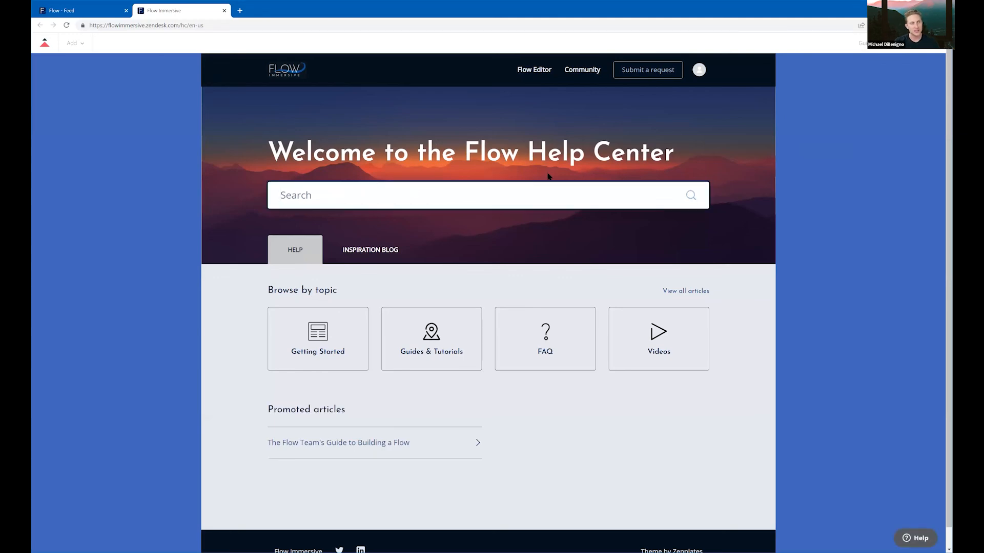
type("maps")
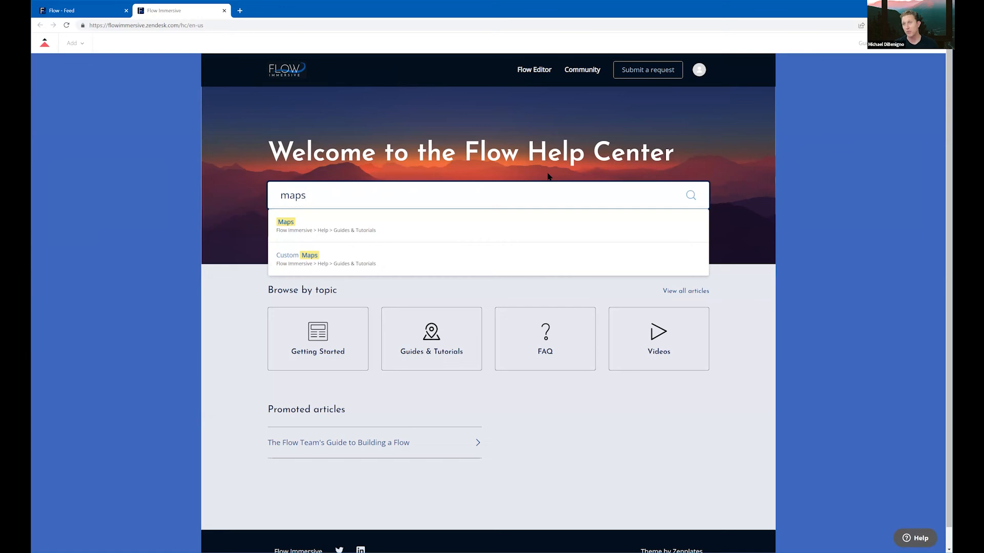
key("Return")
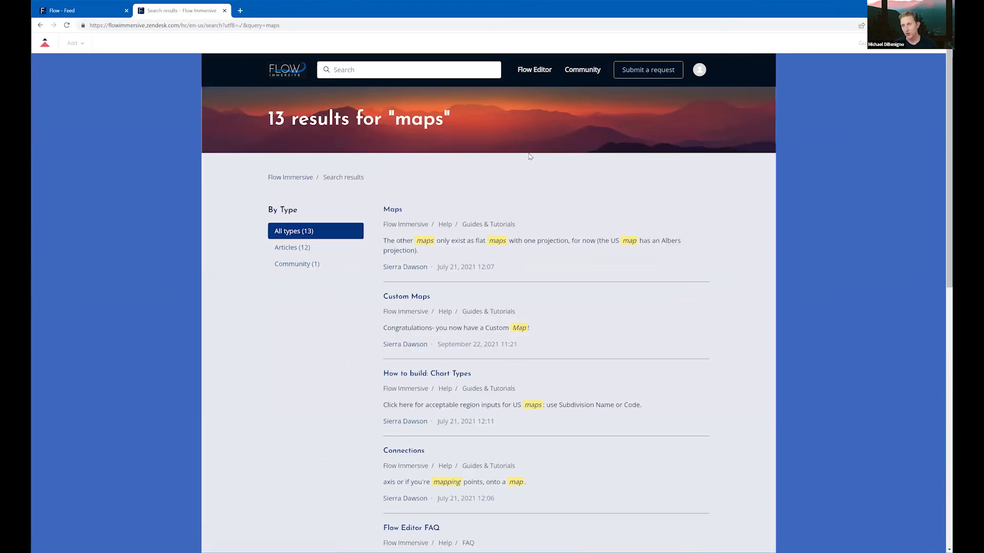
Search the Help Center for "virtual" and browse through the results
left_click(334, 70)
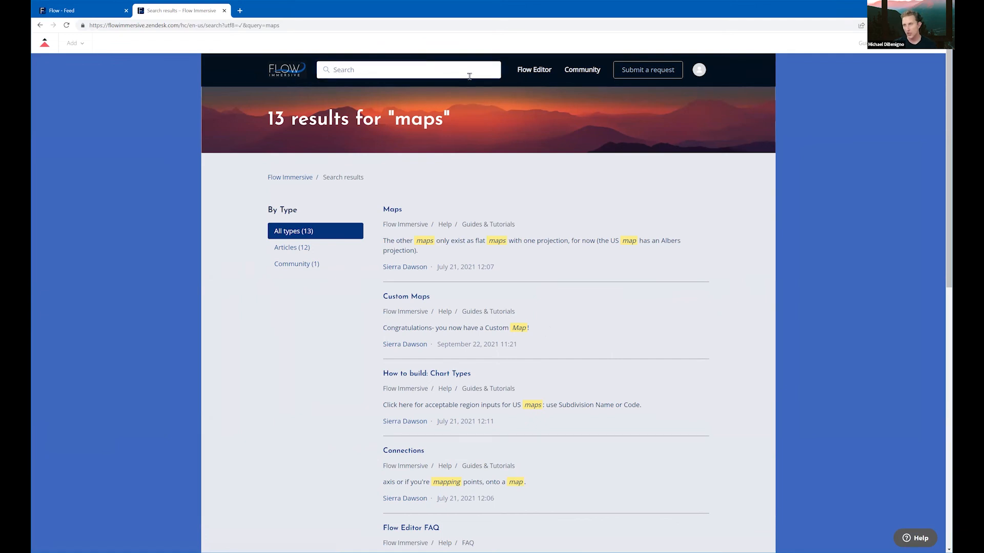
type("virtual")
key("Return")
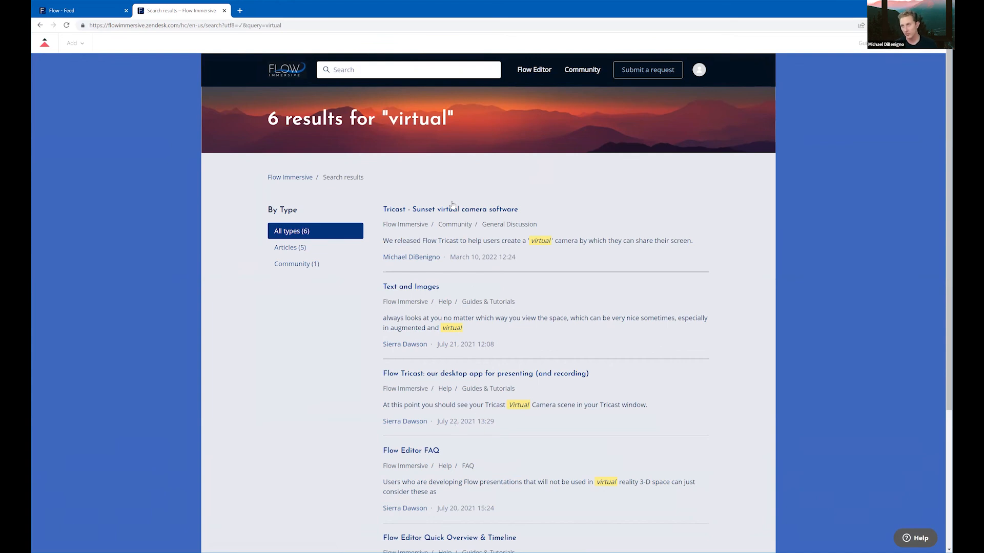
left_click(348, 70)
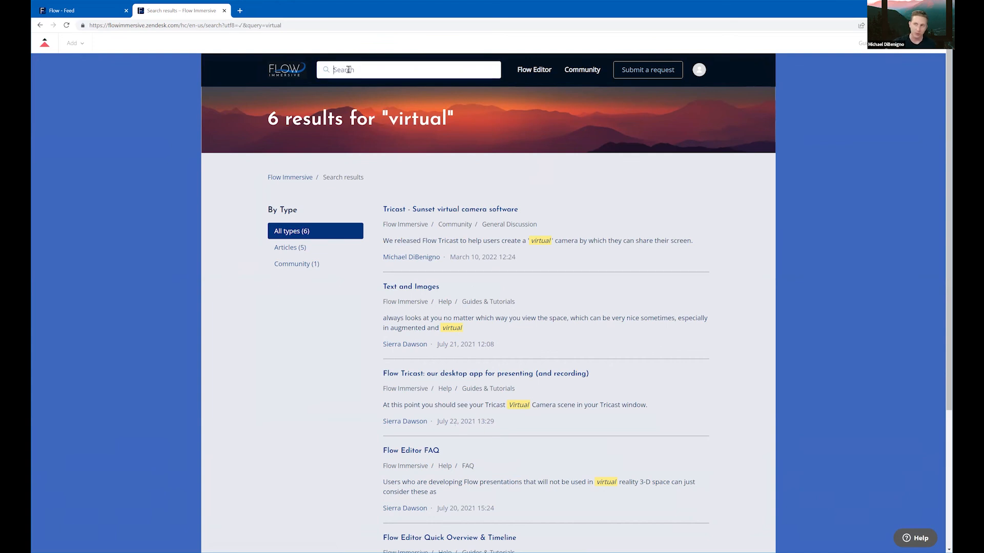
type("virtu")
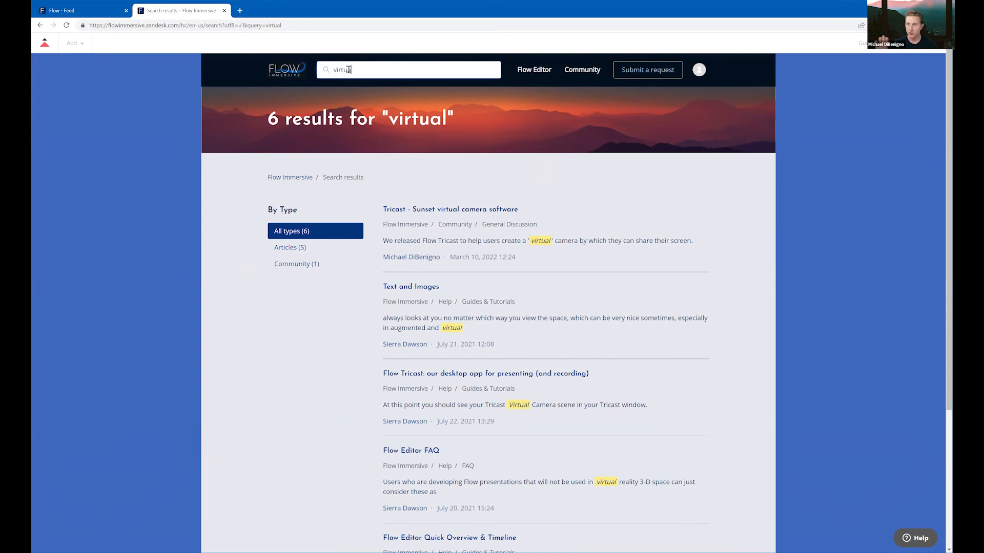
type("al")
key("Return")
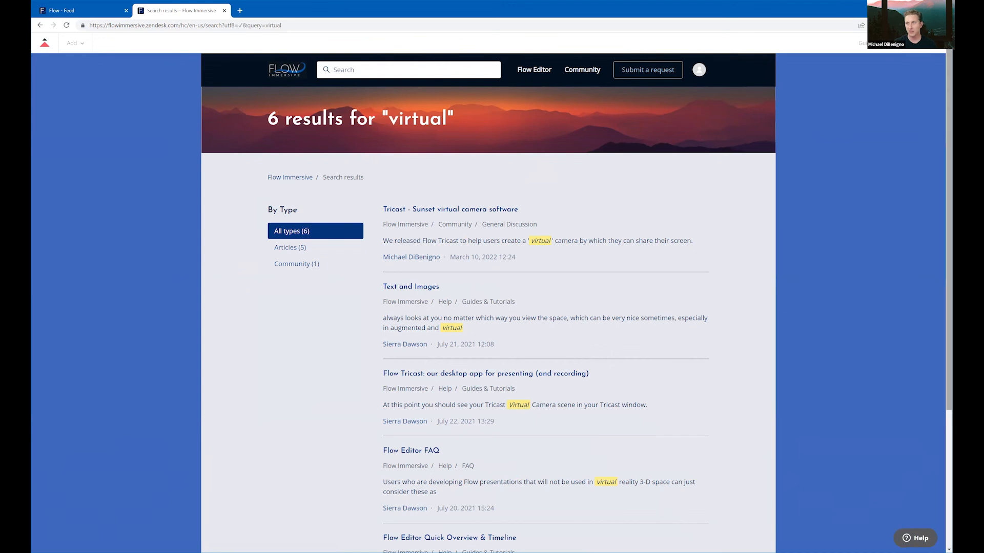
scroll(940, 191, "down", 3)
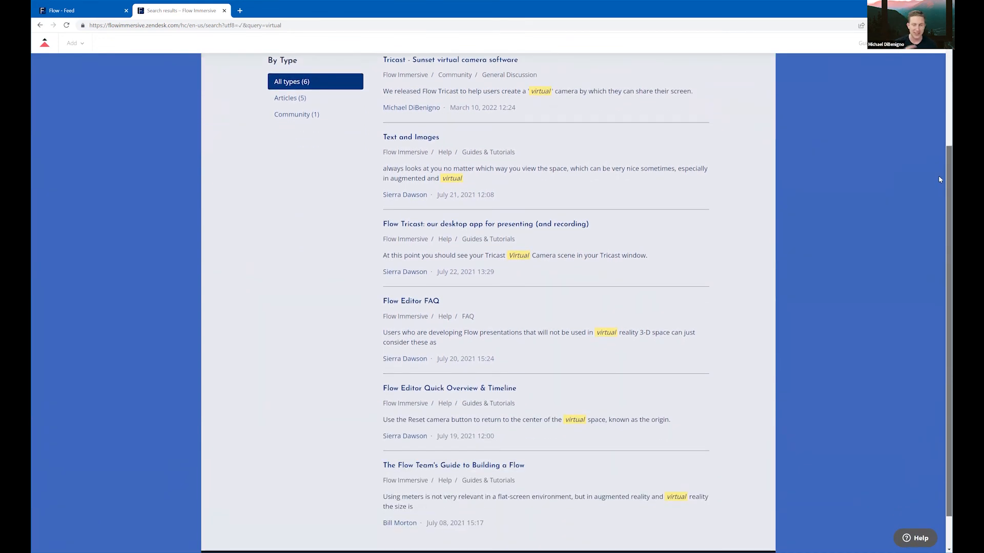
scroll(940, 179, "up", 3)
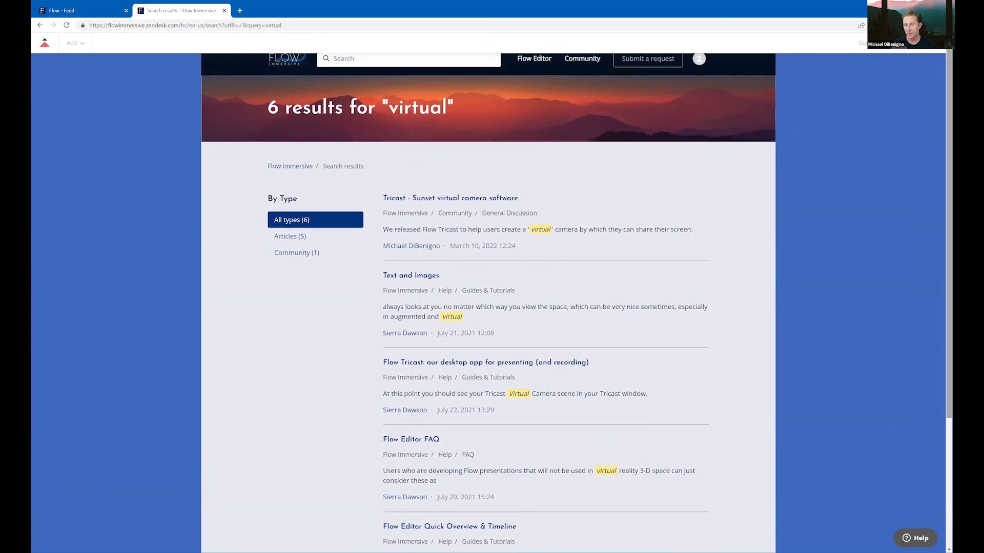
Search the Help Center for "oculus"
left_click(333, 68)
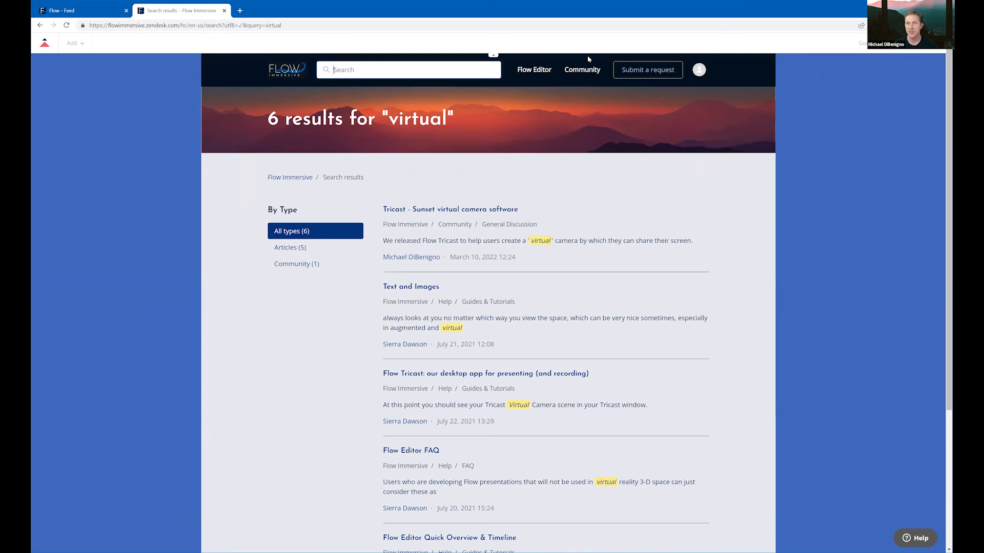
type("oculus")
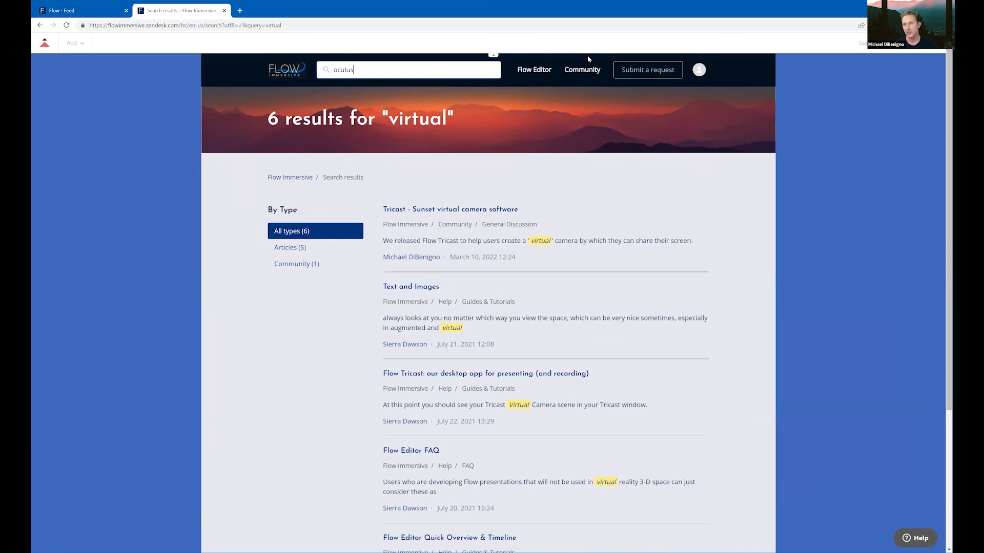
key("Return")
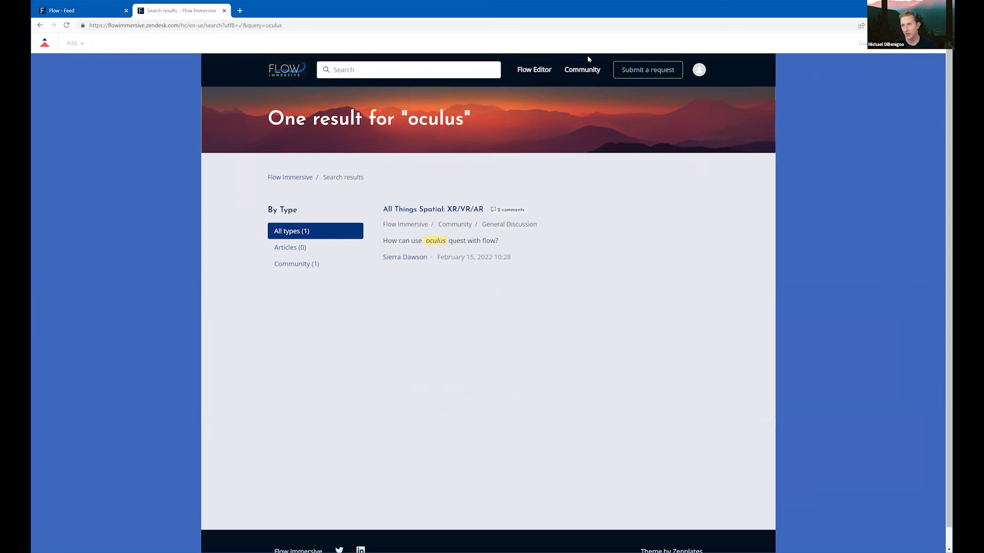